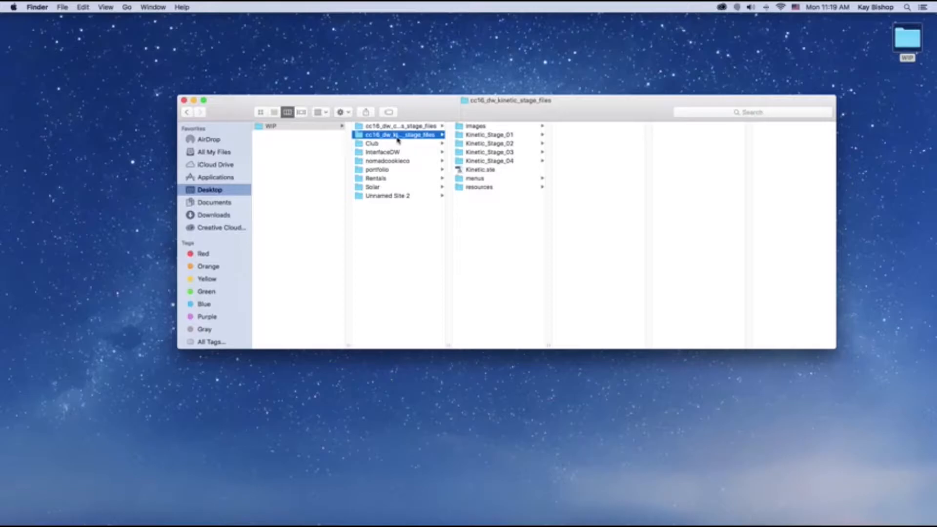
# Close the Finder window, switch to Dreamweaver and show the site's local files.
pyautogui.click(183, 101)
pyautogui.moveTo(829, 520)
pyautogui.click(682, 518)
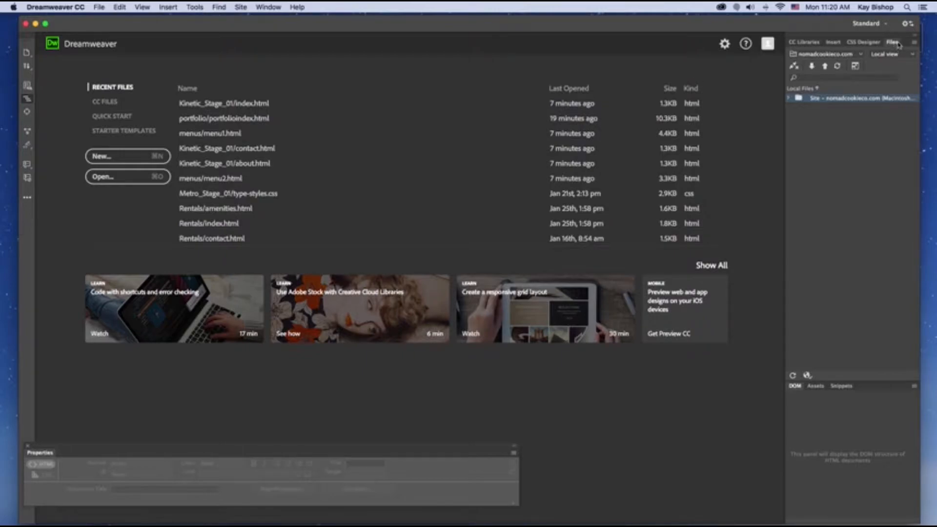
pyautogui.click(832, 43)
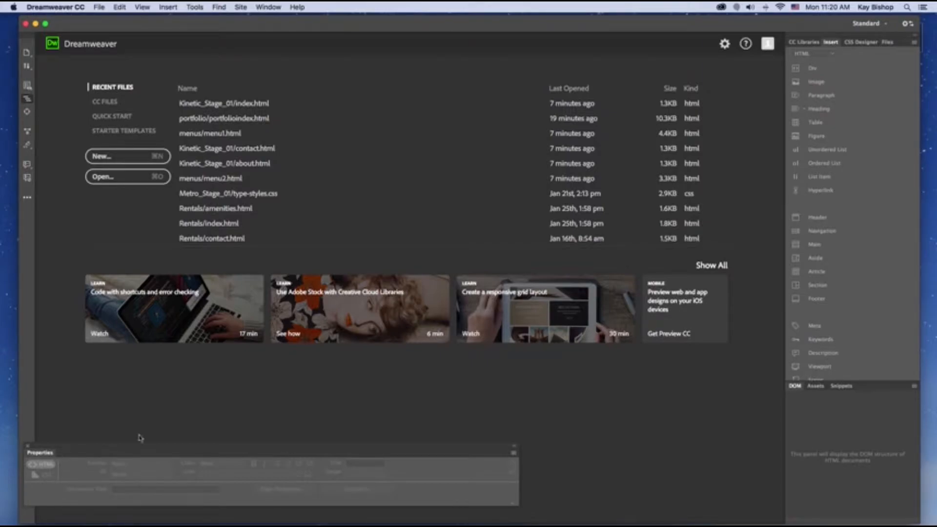
pyautogui.click(892, 43)
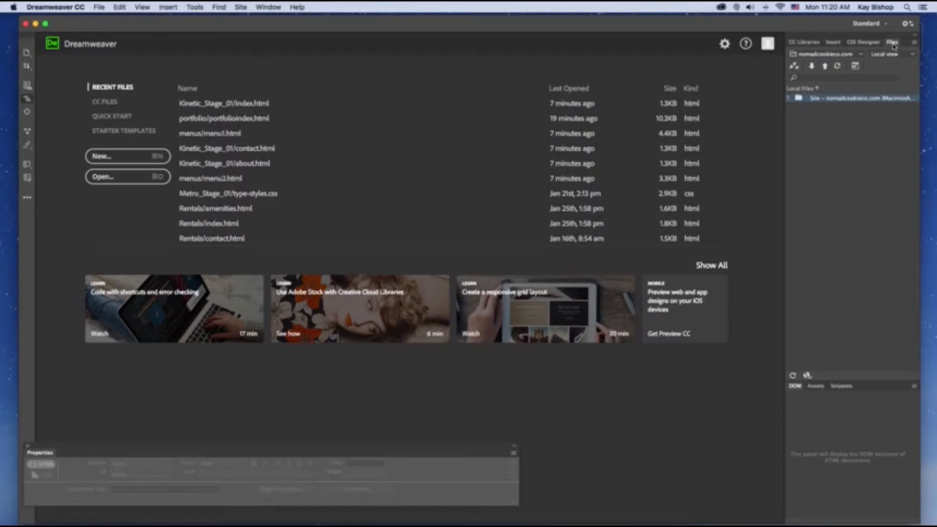
# Check the contents of the cc16_dw_kinetic_stage_files folder in Finder, close its window and return to Dreamweaver.
pyautogui.moveTo(824, 27); pyautogui.dragTo(815, 27)
pyautogui.doubleClick(913, 43)
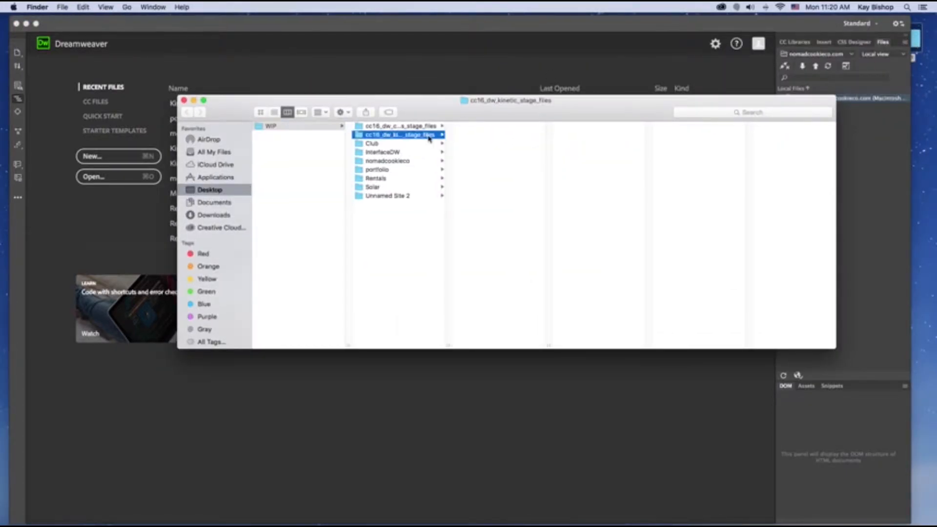
pyautogui.click(429, 138)
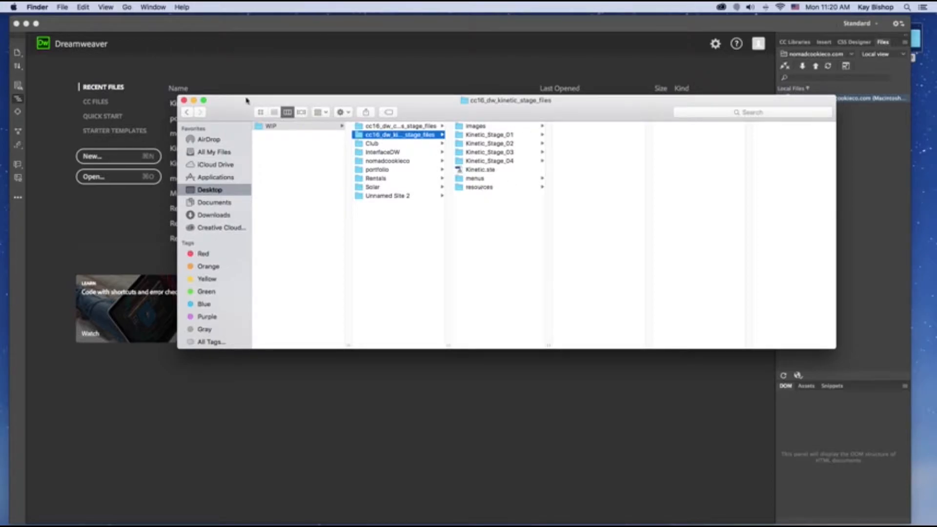
pyautogui.click(184, 101)
pyautogui.click(617, 27)
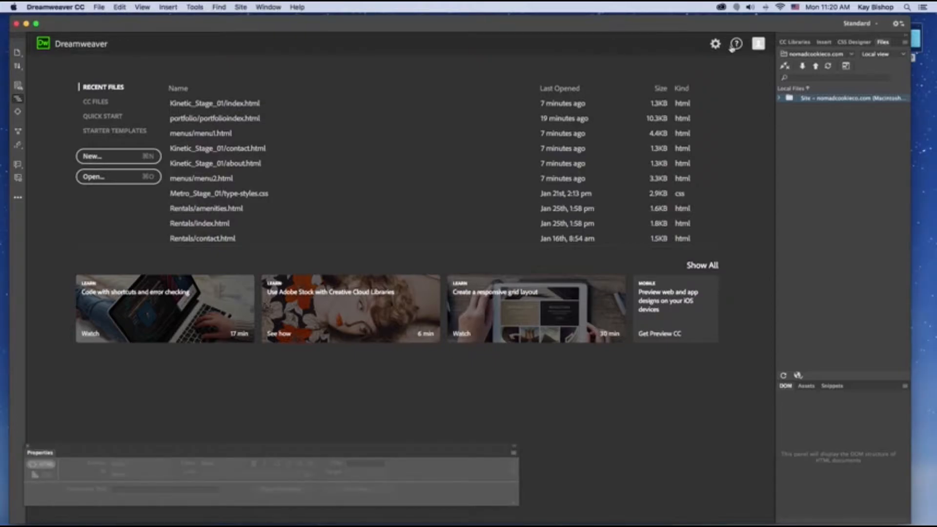
# Start a new site definition from the site manager and name the site Kinetic.
pyautogui.click(851, 56)
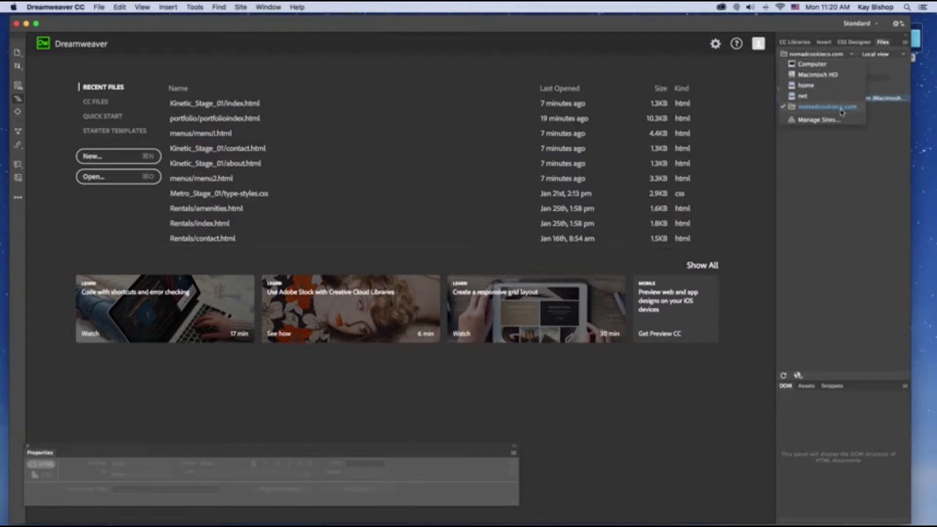
pyautogui.click(829, 119)
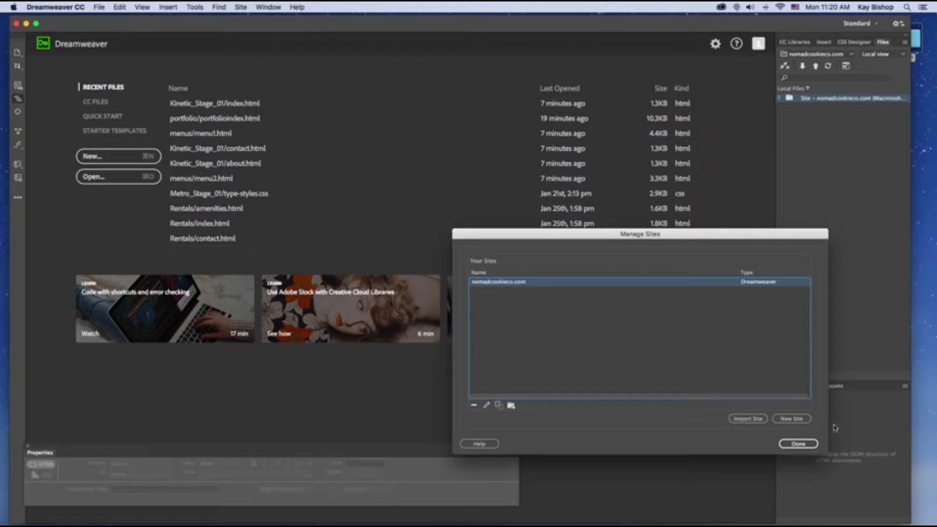
pyautogui.click(799, 419)
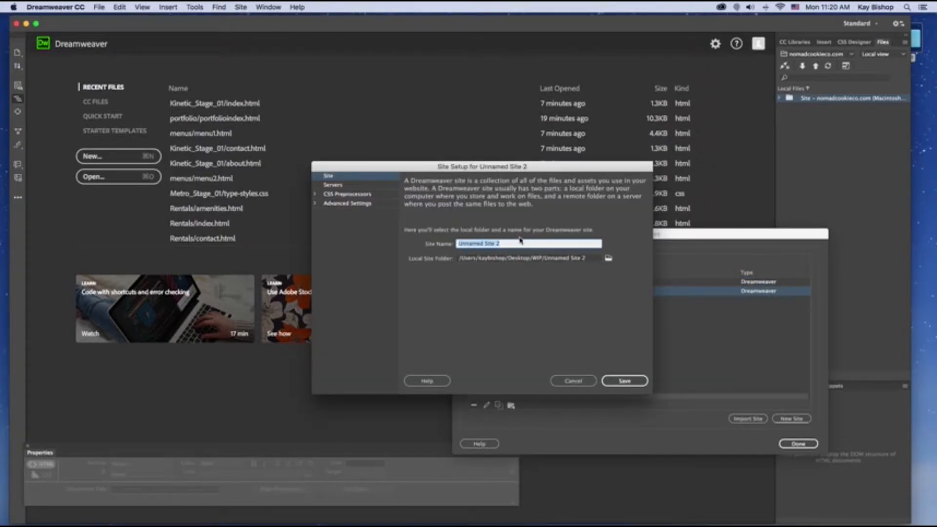
pyautogui.write('Kinetic')
# Assign cc16_dw_kinetic_stage_files inside WIP as the local site folder, save the site and close the site manager.
pyautogui.click(608, 259)
pyautogui.click(513, 203)
pyautogui.click(517, 212)
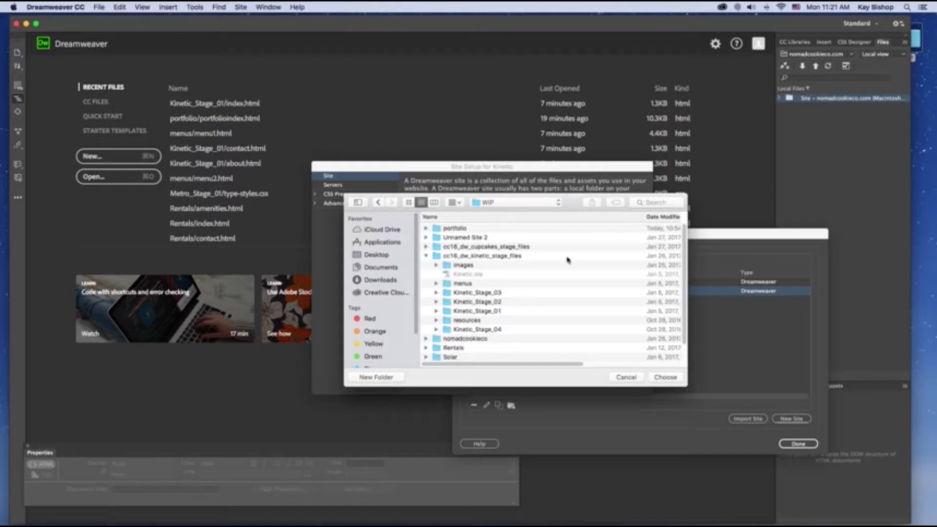
pyautogui.click(540, 259)
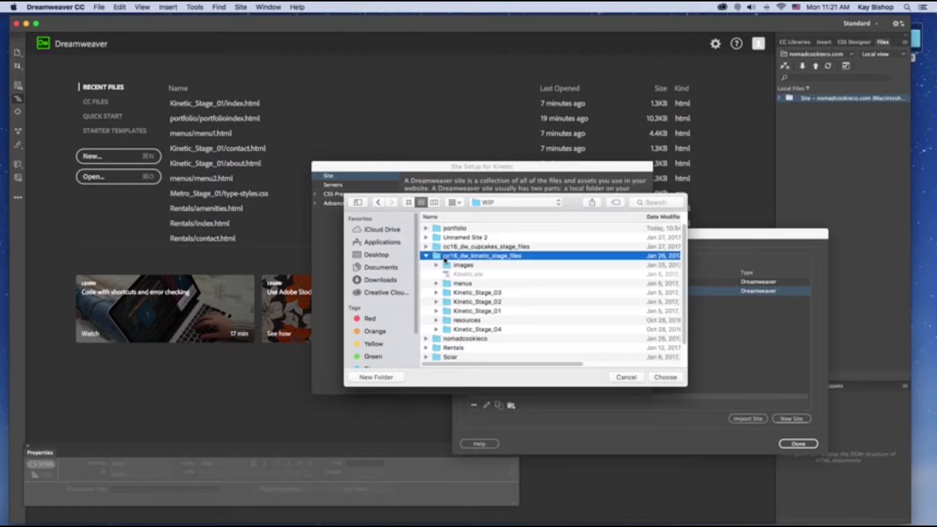
pyautogui.click(668, 379)
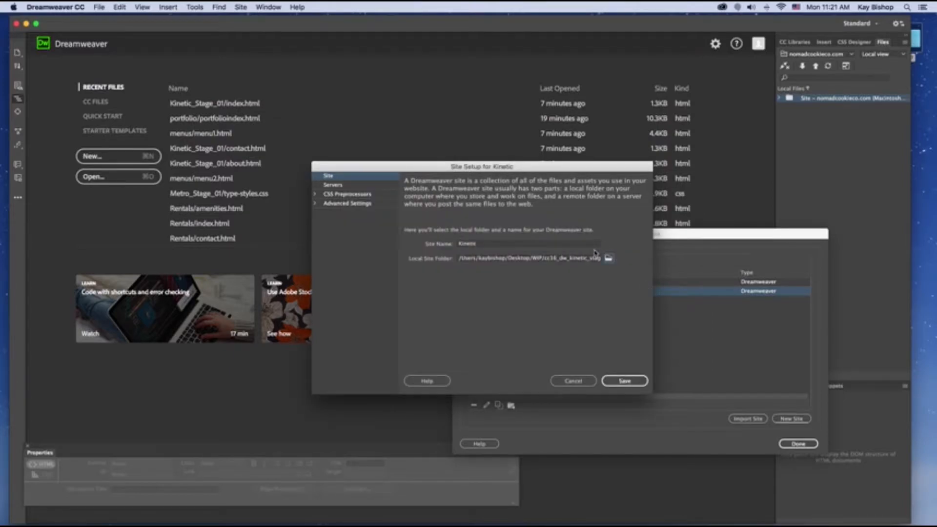
pyautogui.click(630, 384)
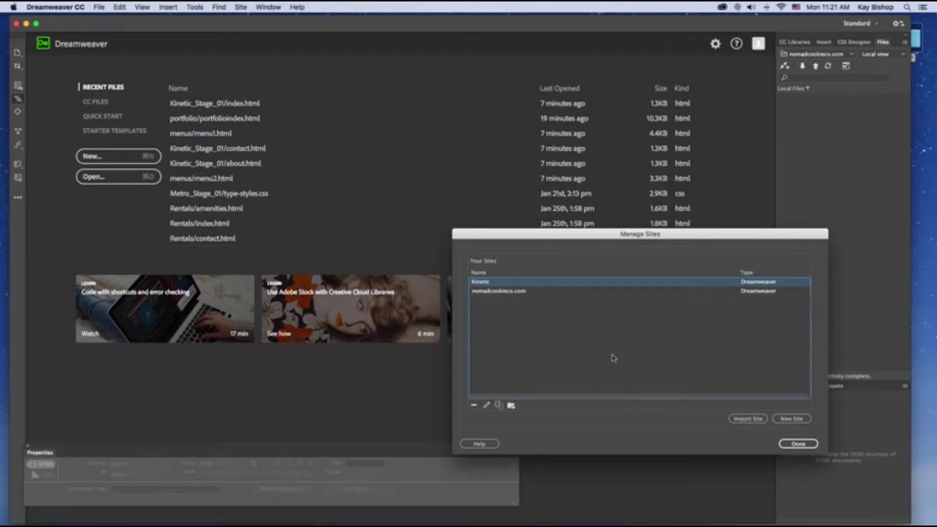
pyautogui.click(791, 447)
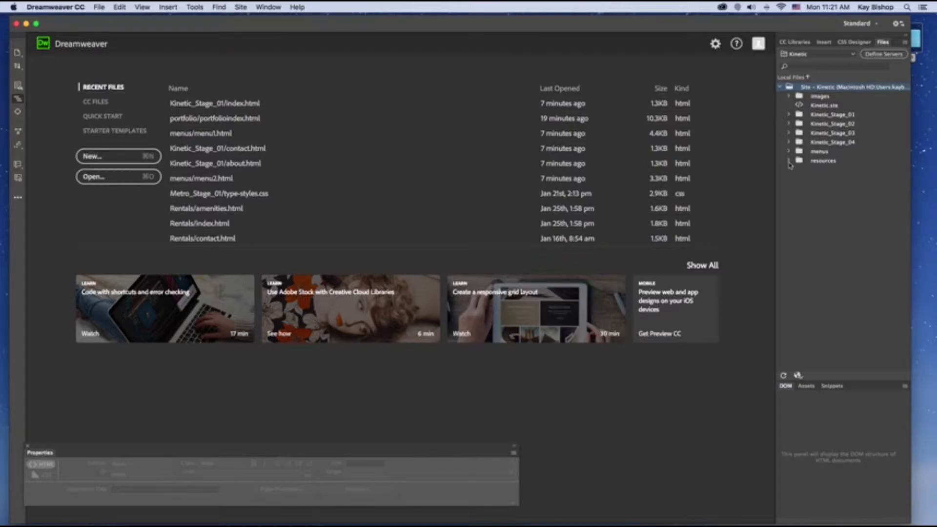
# Open index.html from Kinetic_Stage_01, view it in Split and Design views, and close it.
pyautogui.click(789, 115)
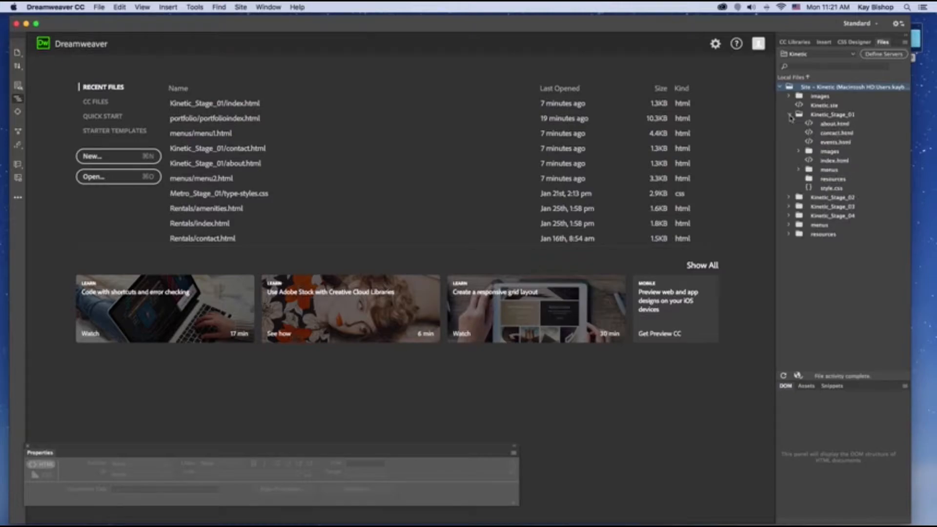
pyautogui.click(842, 162)
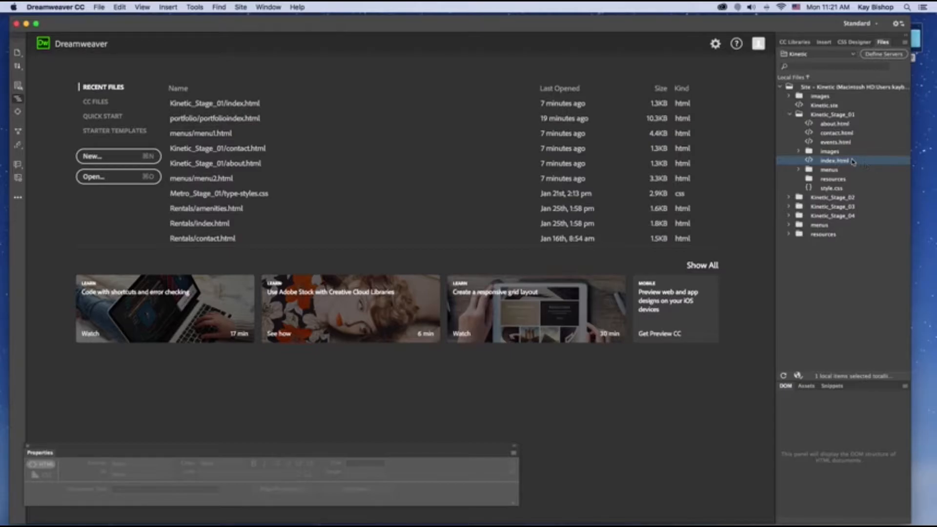
pyautogui.doubleClick(850, 164)
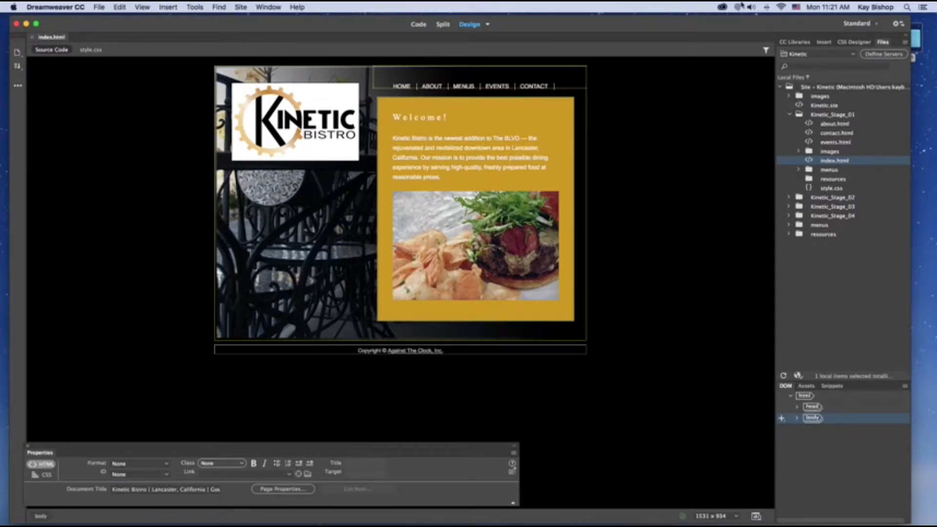
pyautogui.click(443, 26)
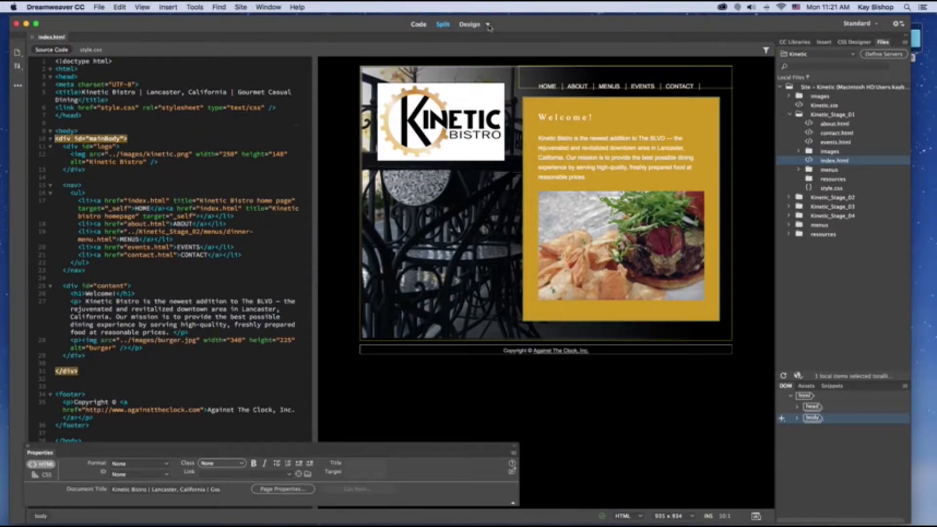
pyautogui.click(471, 25)
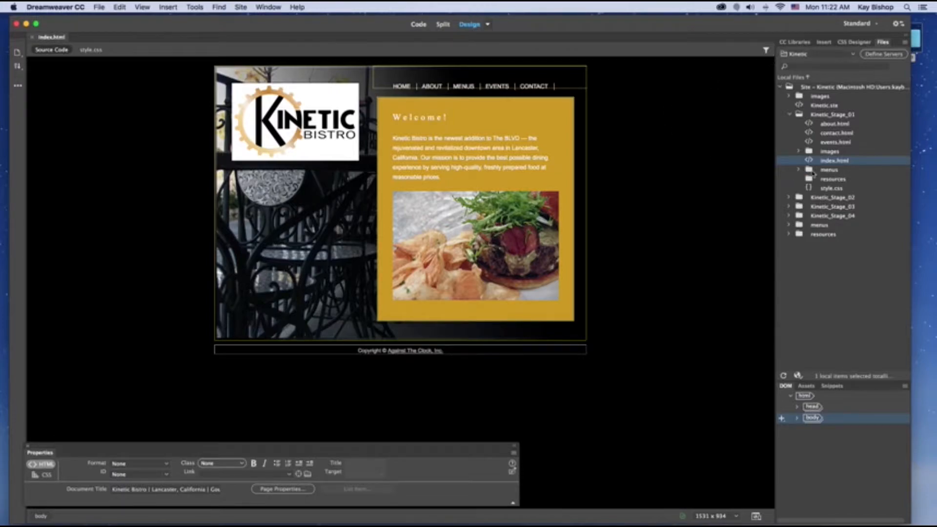
pyautogui.click(31, 38)
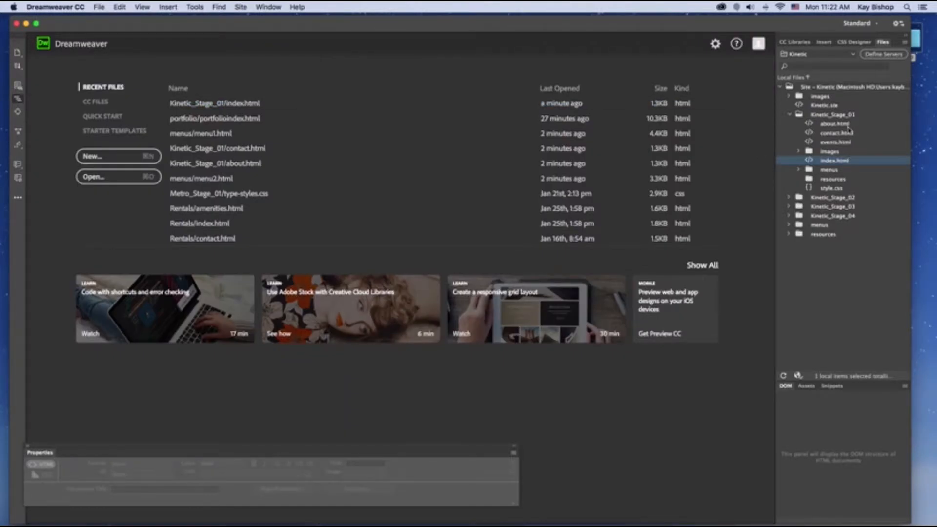
# Open contact.html from Kinetic_Stage_01, view menu1.html from its menus folder, and close menu1.html.
pyautogui.doubleClick(834, 137)
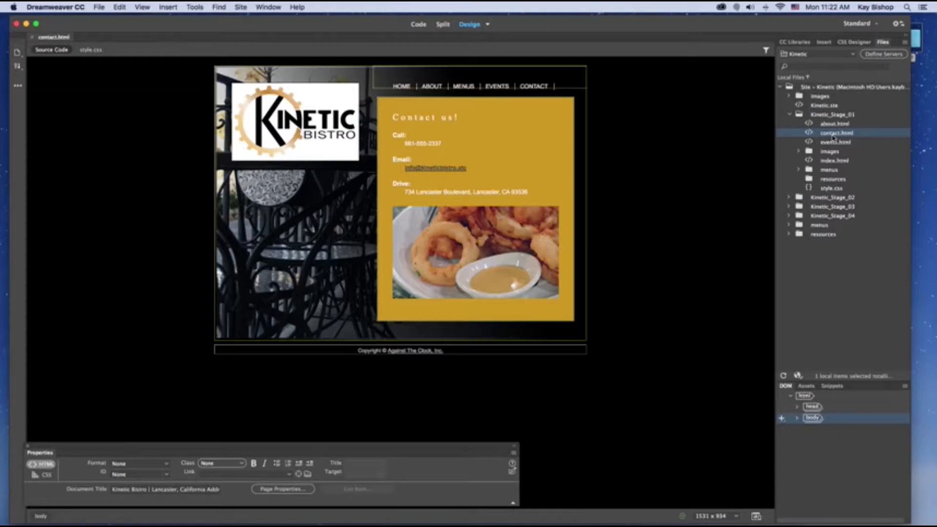
pyautogui.doubleClick(828, 170)
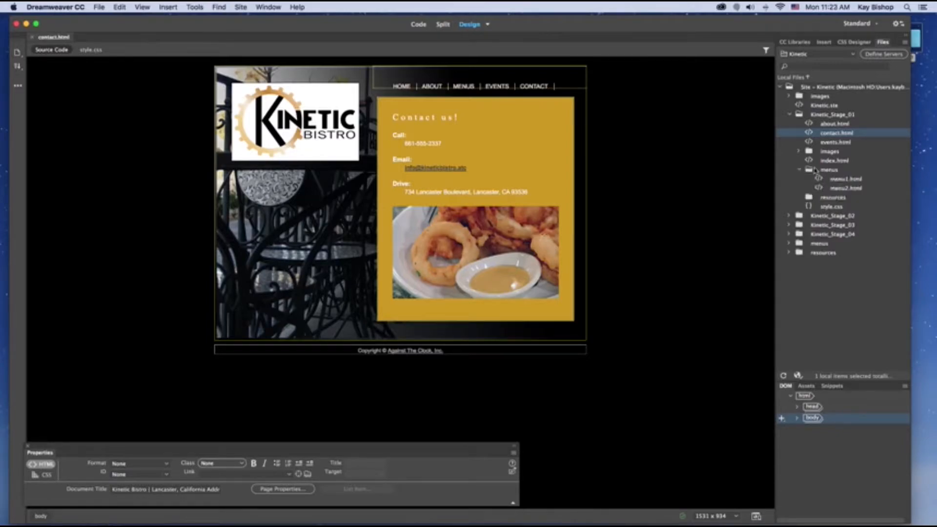
pyautogui.doubleClick(846, 179)
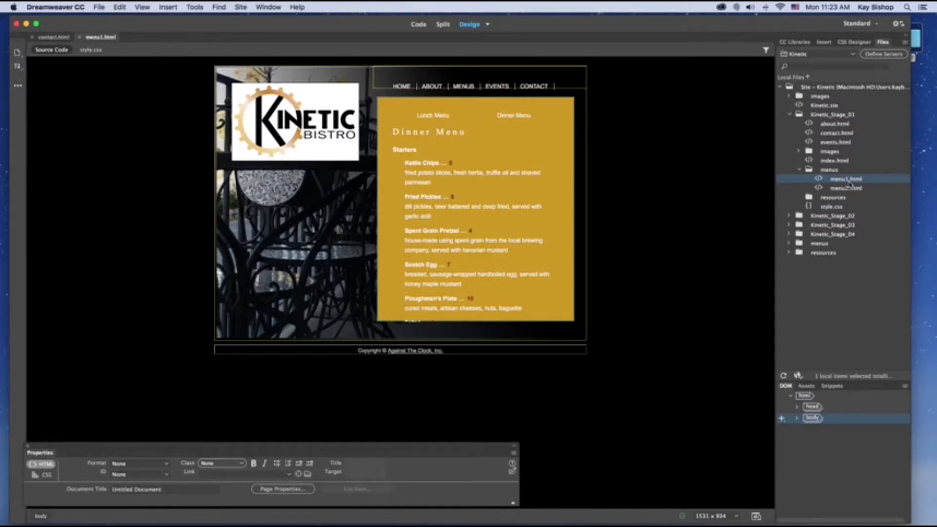
pyautogui.click(79, 37)
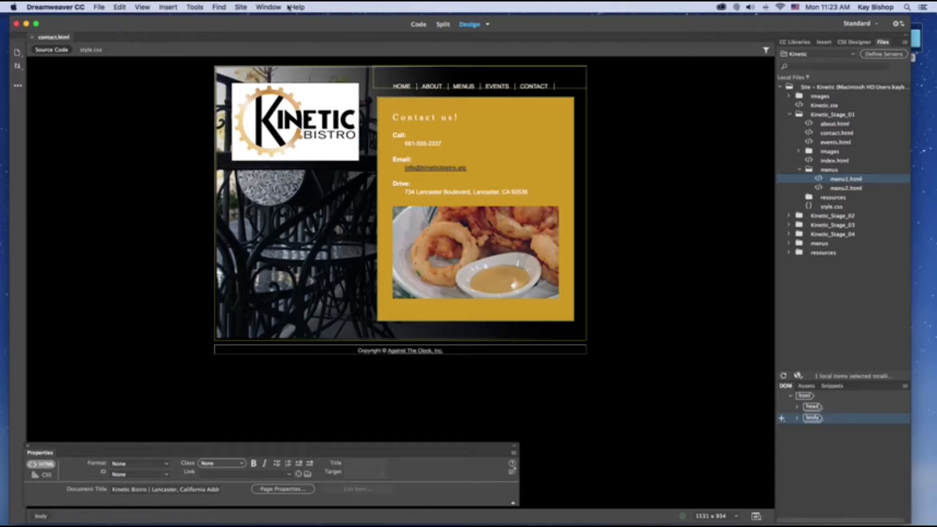
pyautogui.click(840, 92)
pyautogui.rightClick(840, 92)
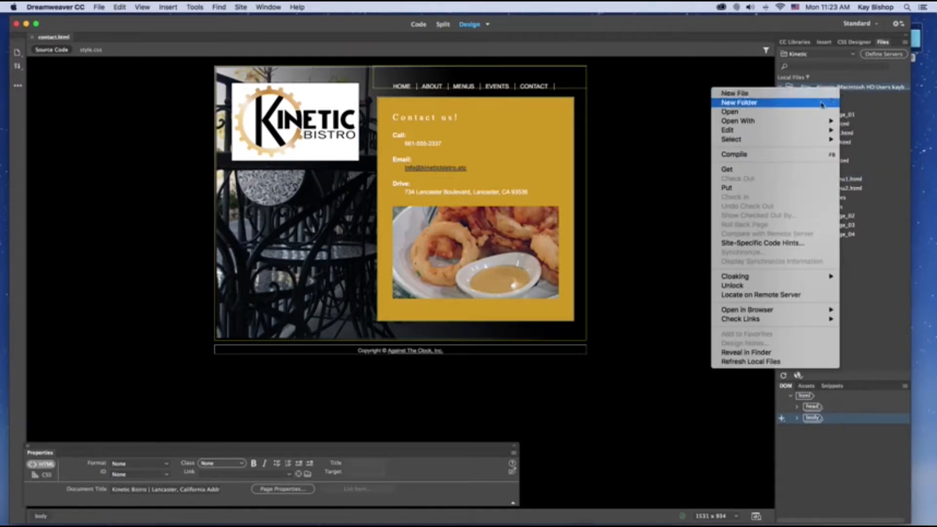
pyautogui.click(822, 103)
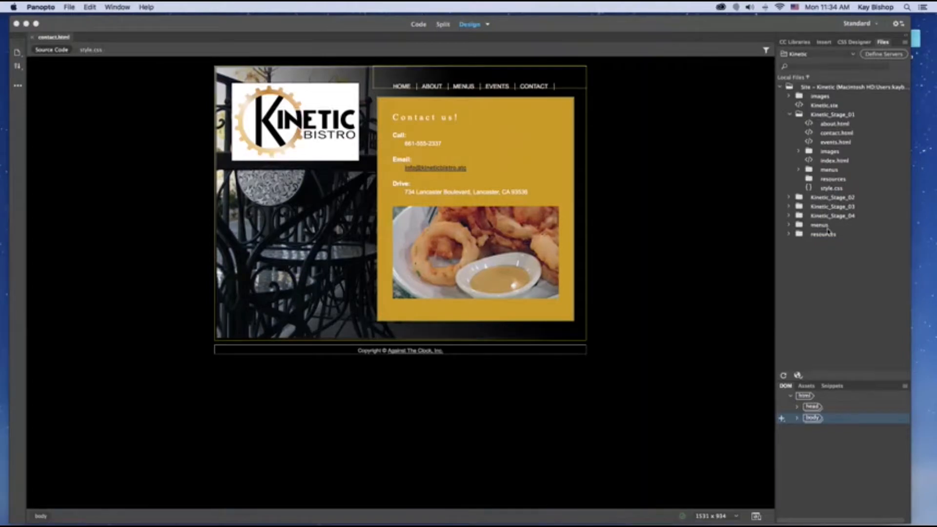
pyautogui.click(844, 91)
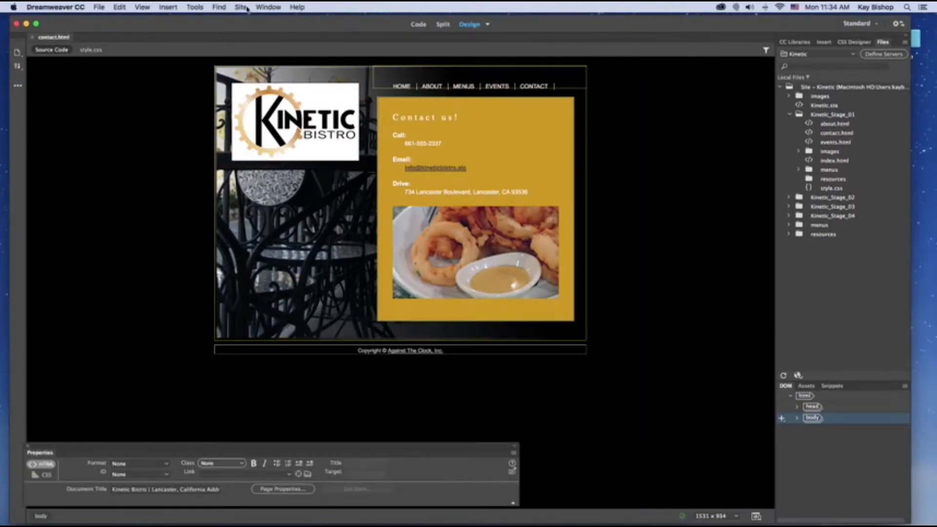
pyautogui.click(142, 7)
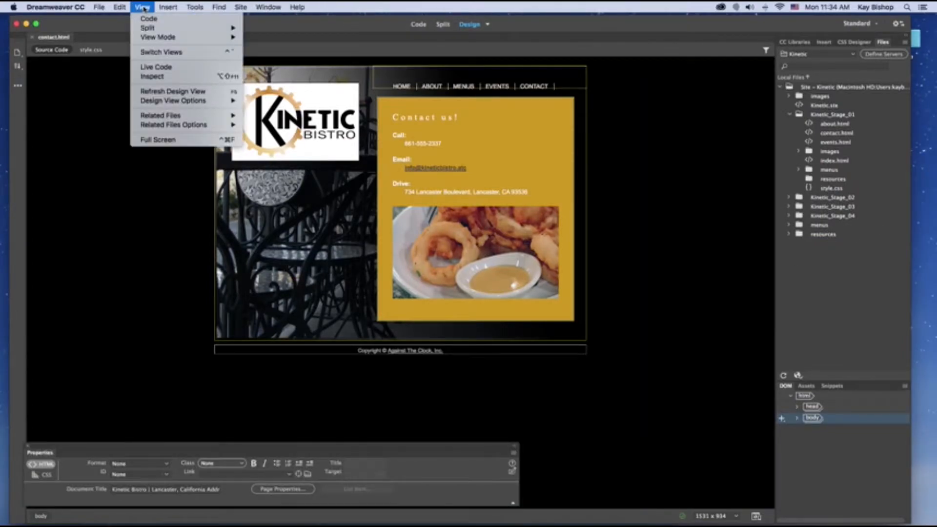
pyautogui.click(205, 91)
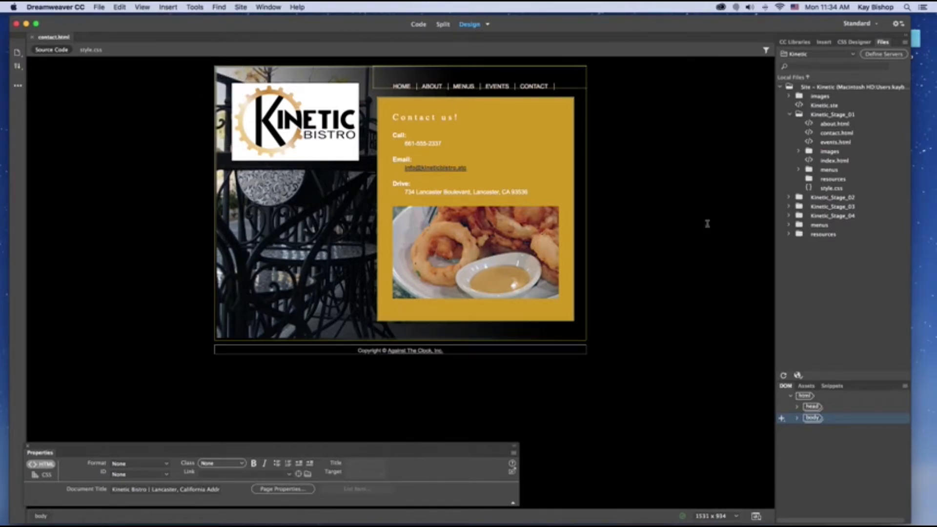
pyautogui.click(838, 91)
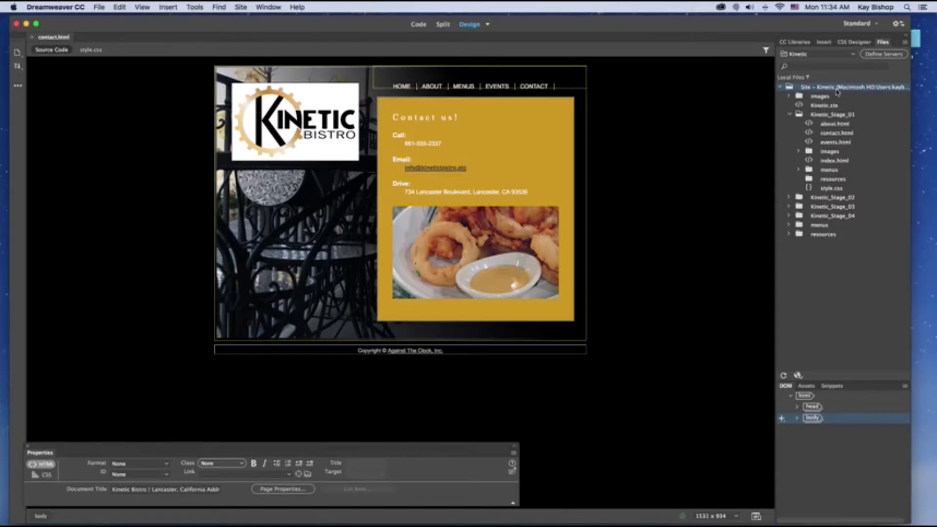
pyautogui.rightClick(838, 90)
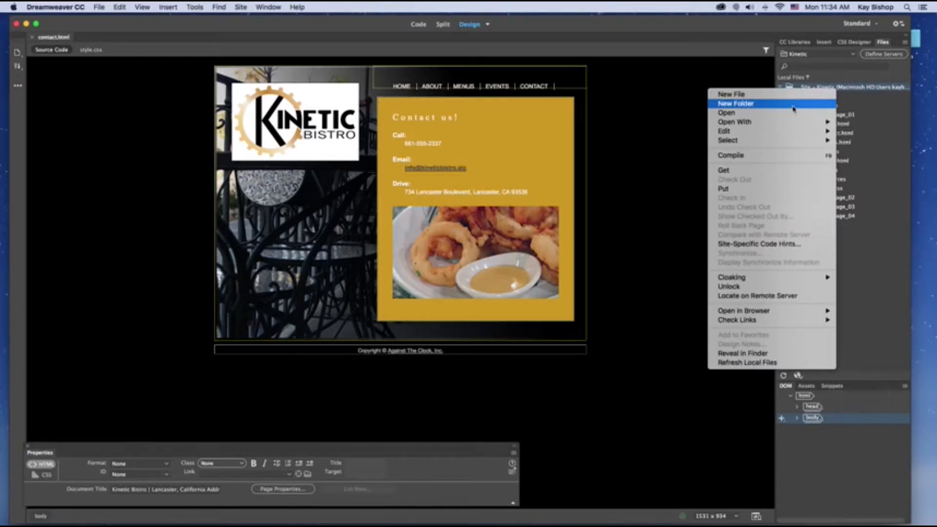
pyautogui.click(903, 116)
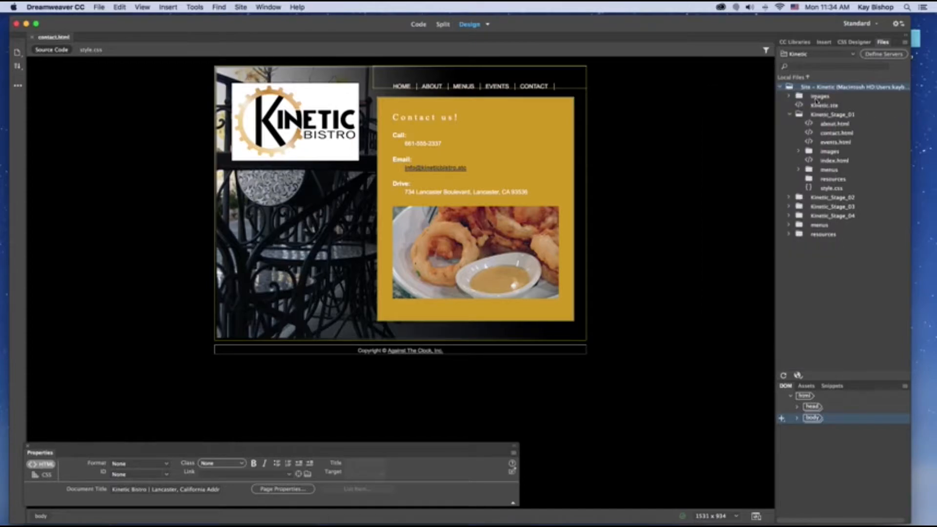
# Collapse the Kinetic_Stage_01 folder and examine which image files the site's root images folder holds.
pyautogui.click(790, 116)
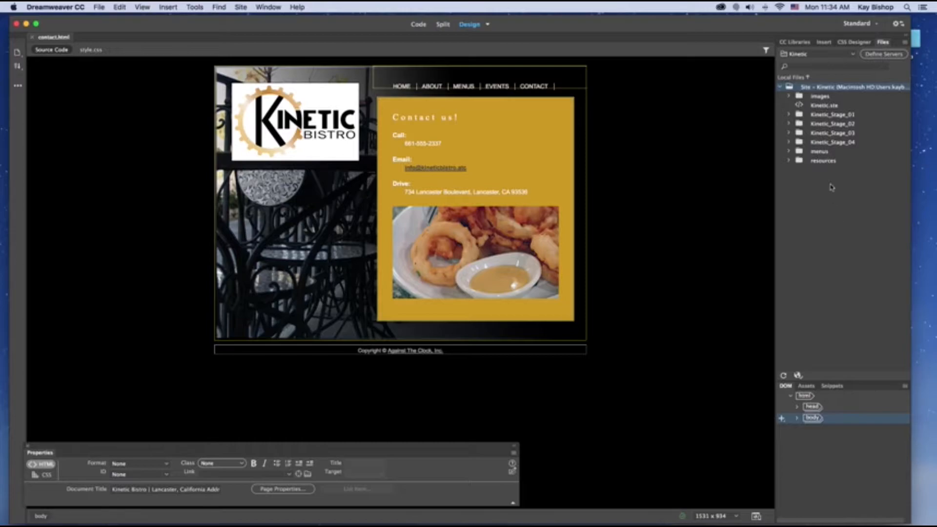
pyautogui.click(789, 97)
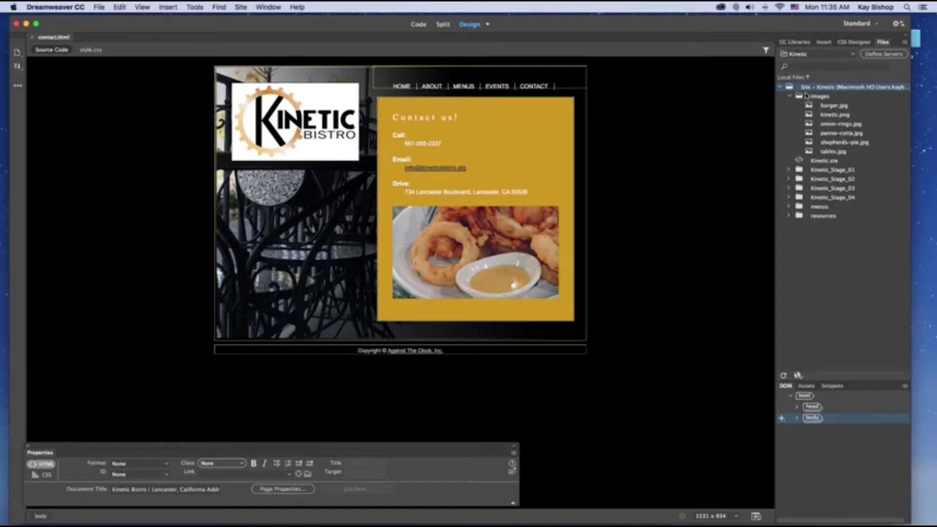
pyautogui.click(789, 96)
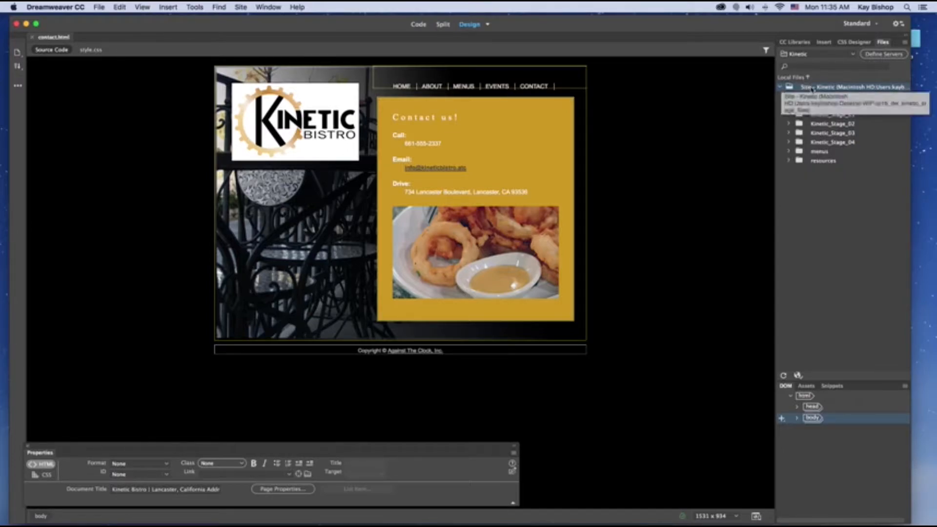
# Examine which pages the site's root menus folder and the menus folder inside Kinetic_Stage_01 contain.
pyautogui.rightClick(812, 89)
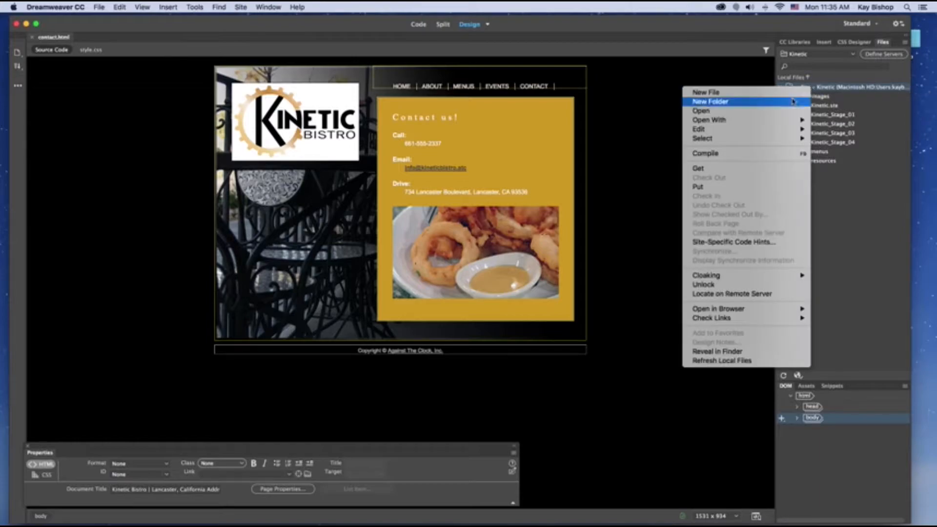
pyautogui.click(870, 185)
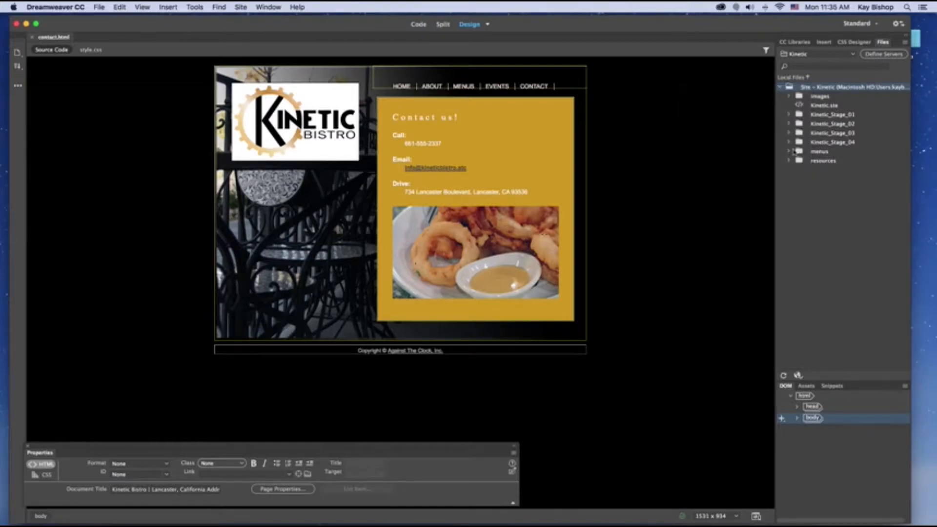
pyautogui.click(824, 153)
pyautogui.click(789, 152)
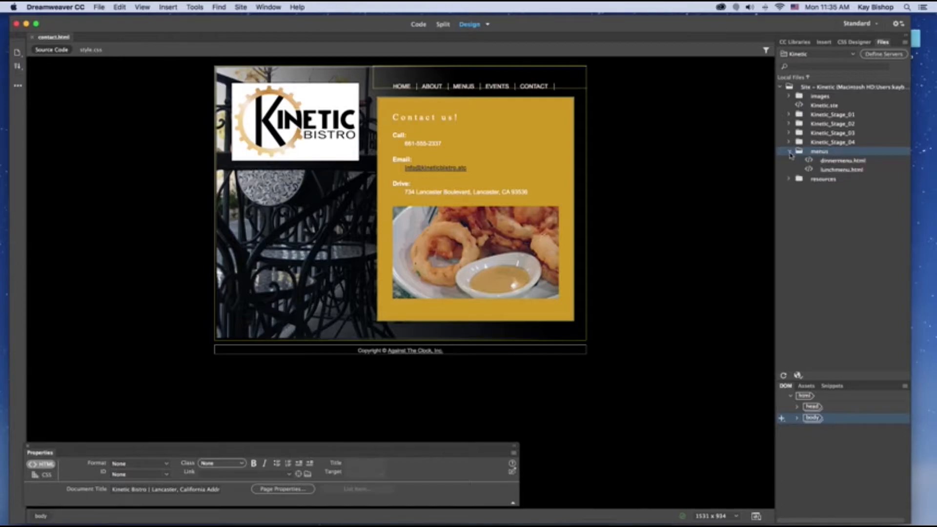
pyautogui.click(789, 152)
pyautogui.click(790, 115)
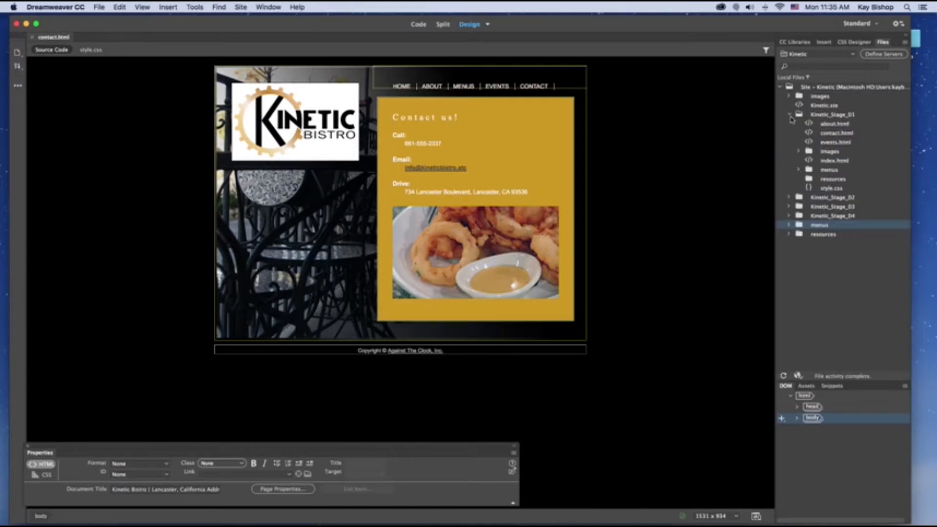
pyautogui.click(799, 170)
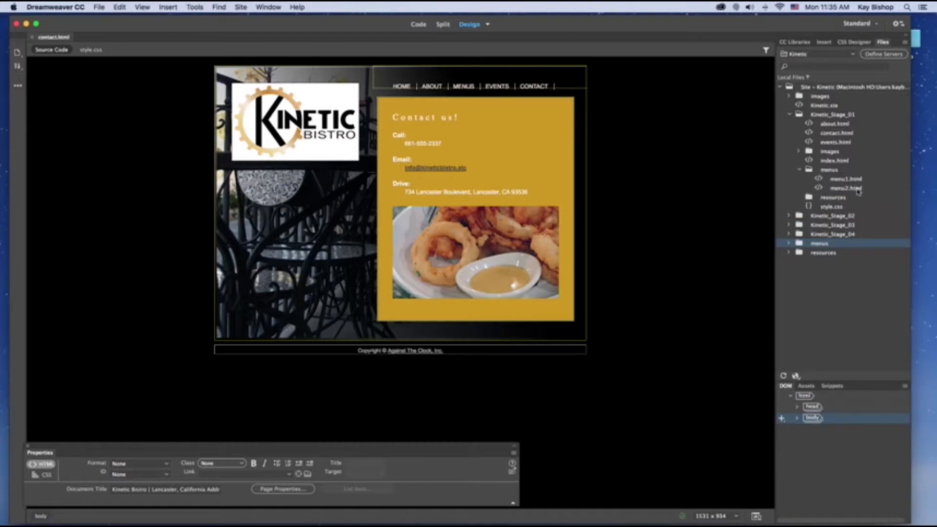
pyautogui.click(798, 171)
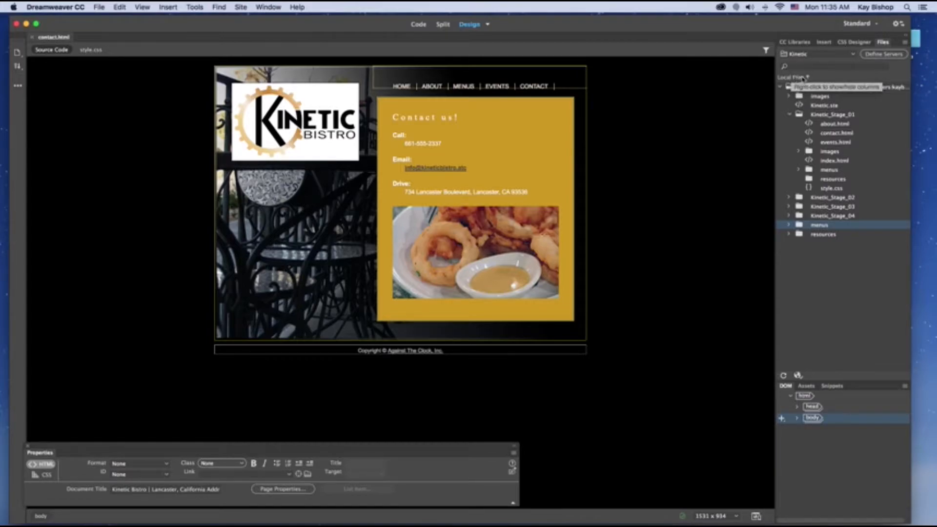
# Show the Type column for the local site files and collapse the Kinetic_Stage_01 folder.
pyautogui.rightClick(803, 78)
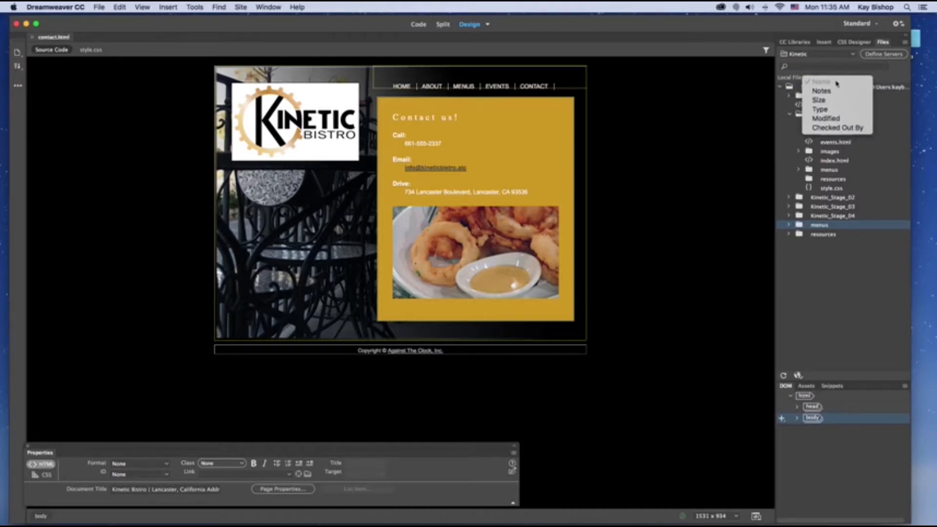
pyautogui.click(825, 112)
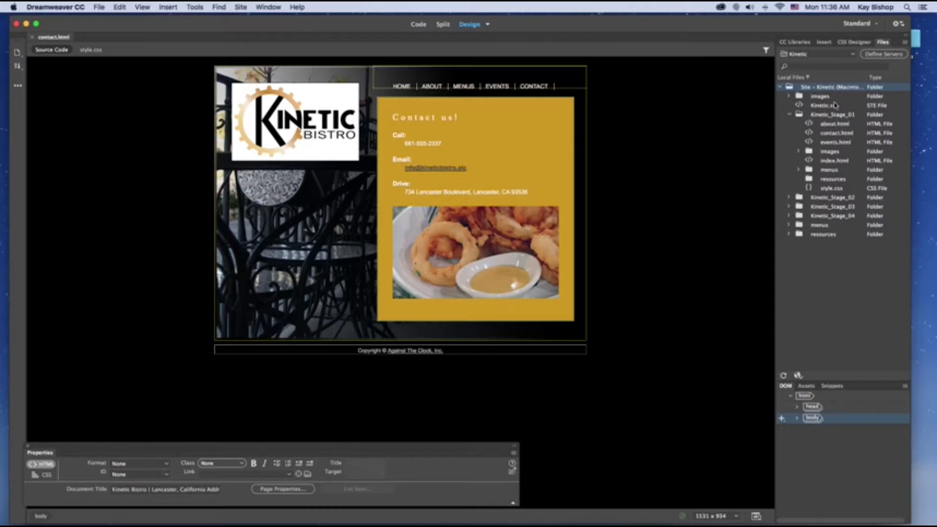
pyautogui.click(789, 114)
# Check which files the site's root resources folder contains.
pyautogui.click(789, 161)
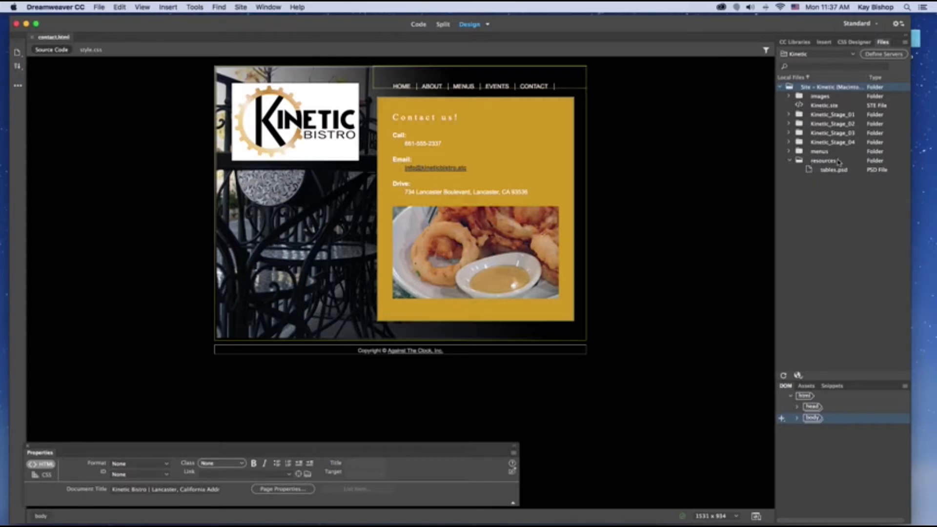
pyautogui.click(789, 161)
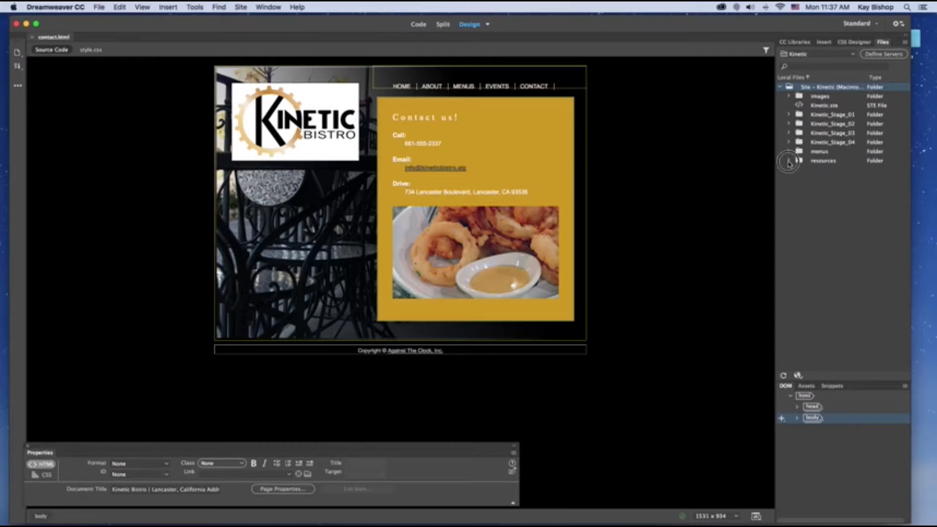
pyautogui.click(789, 161)
pyautogui.click(790, 161)
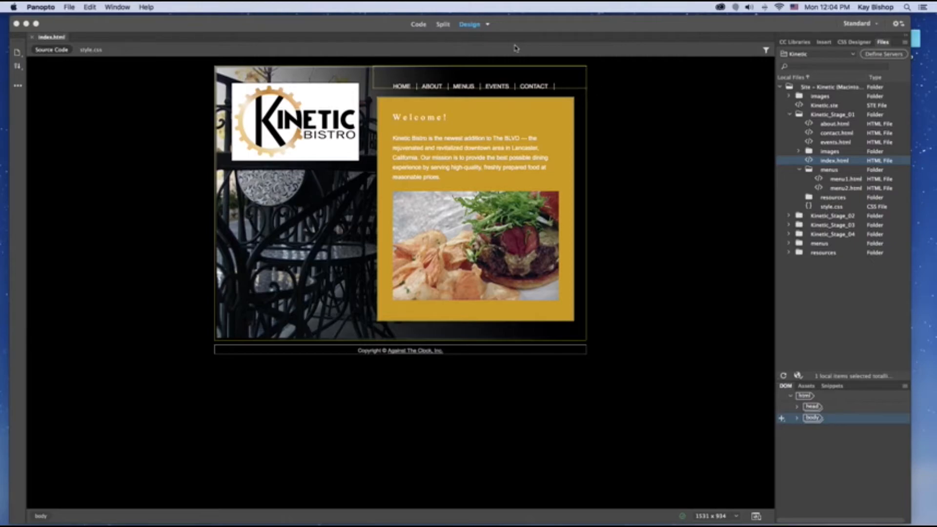
# In index.html, link the HOME navigation item to index.html and the ABOUT item to about.html, both in Kinetic_Stage_01.
pyautogui.click(125, 8)
pyautogui.click(356, 25)
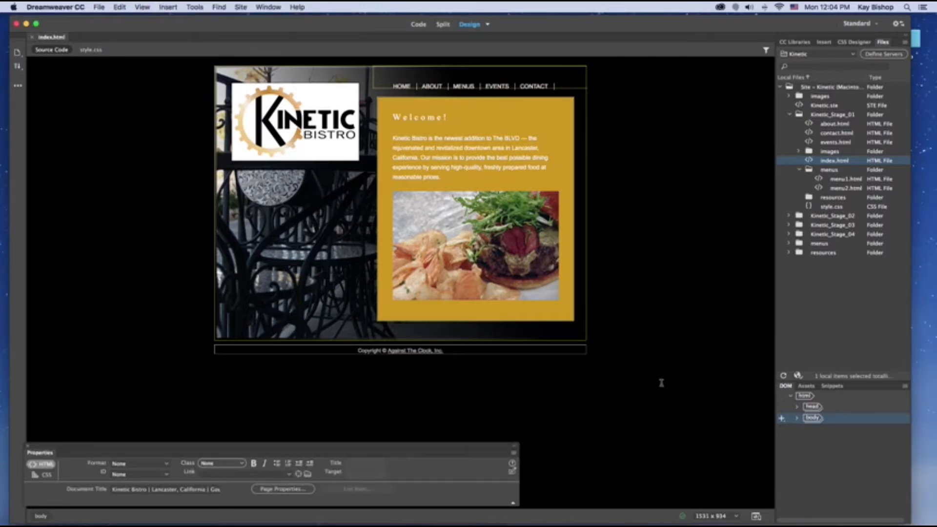
pyautogui.click(400, 86)
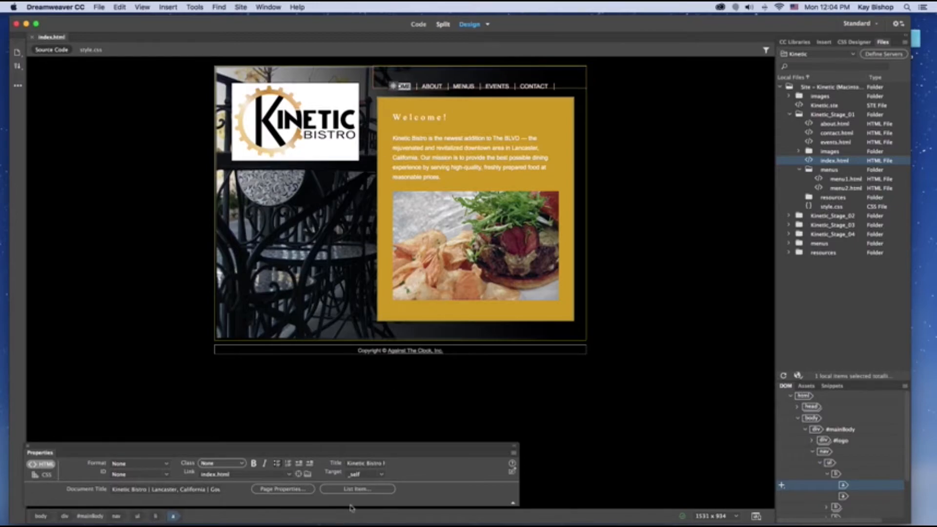
pyautogui.click(308, 475)
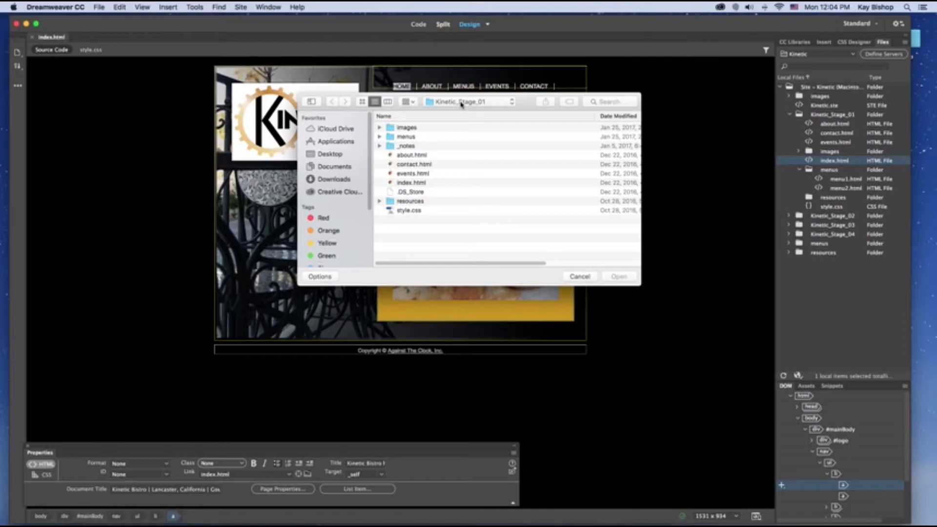
pyautogui.click(455, 183)
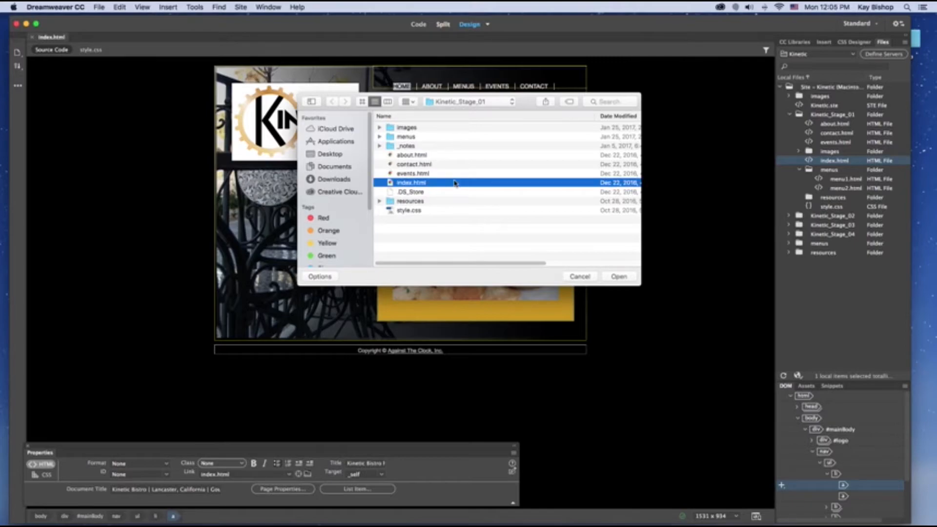
pyautogui.click(622, 276)
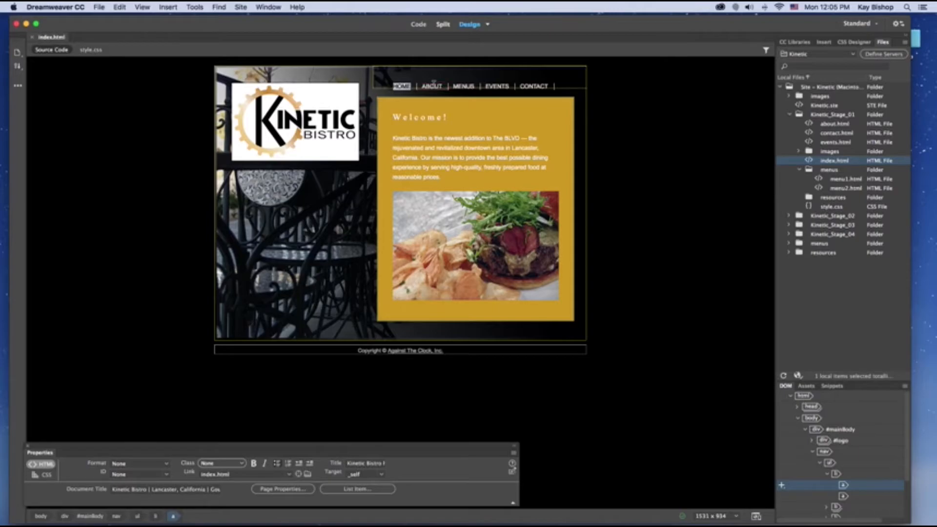
pyautogui.click(432, 86)
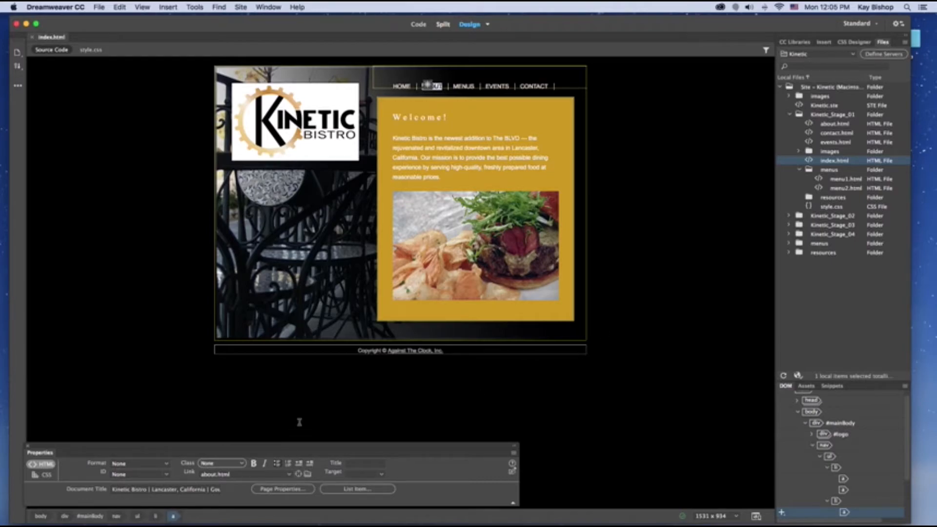
pyautogui.moveTo(300, 476); pyautogui.dragTo(803, 124)
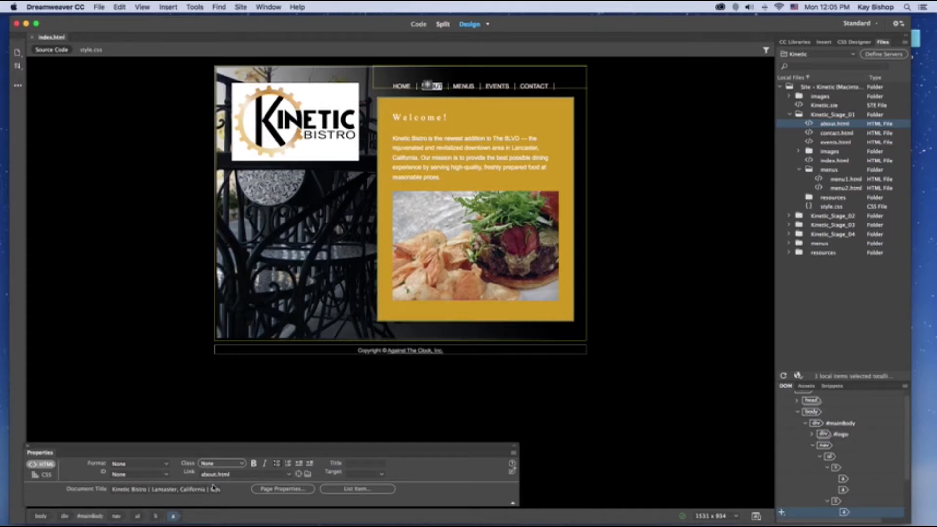
# Insert a hyperlink on the MENUS navigation item, linking it to menu1.html in the menus folder of Kinetic_Stage_01.
pyautogui.click(466, 87)
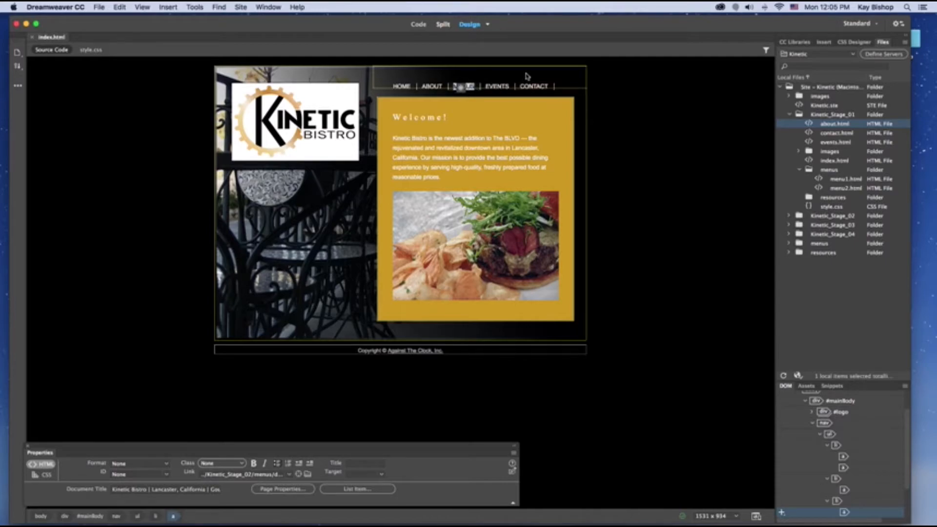
pyautogui.click(823, 43)
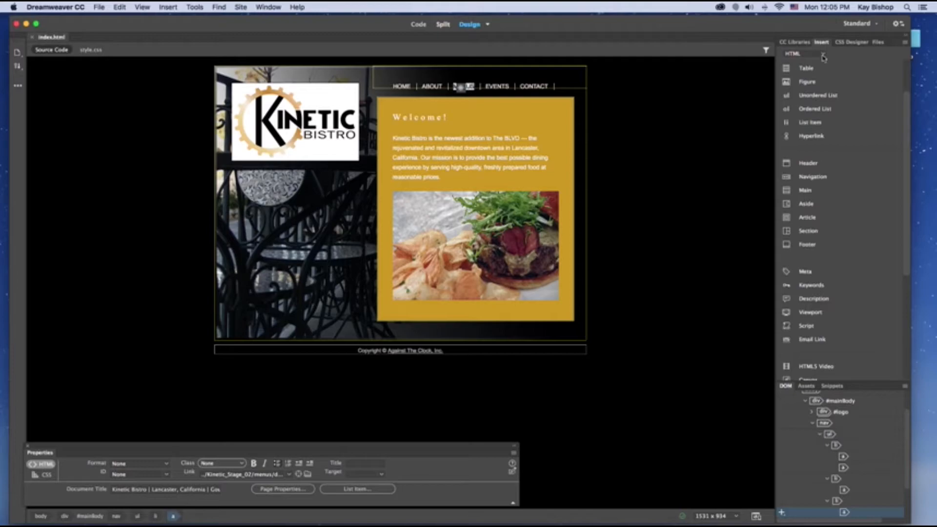
pyautogui.click(814, 136)
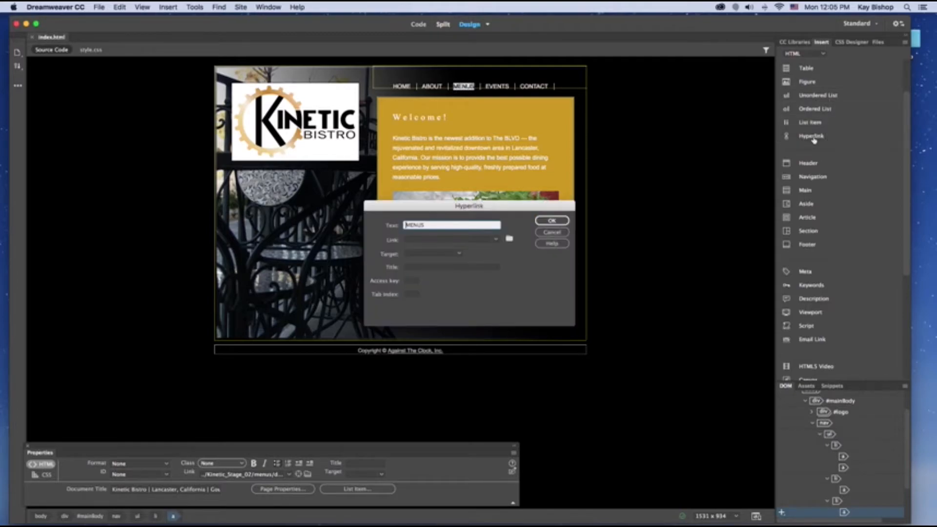
pyautogui.click(510, 239)
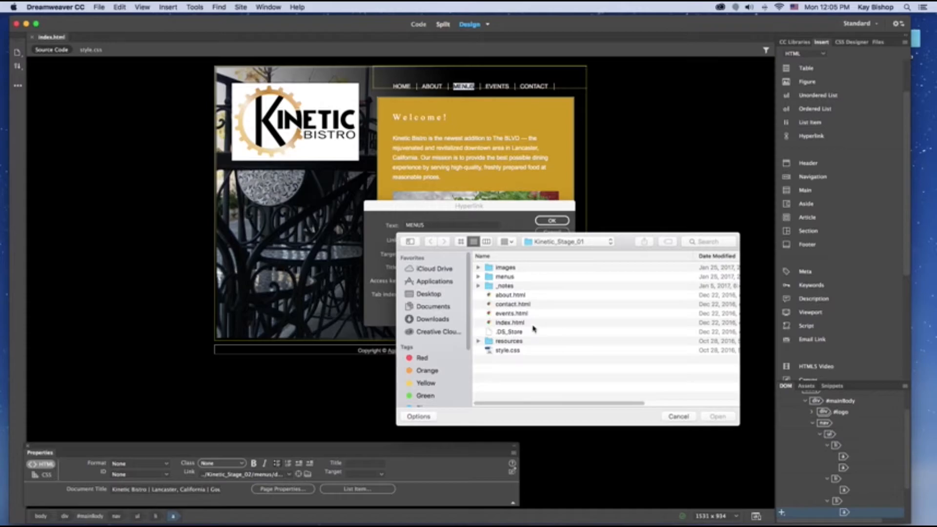
pyautogui.click(479, 276)
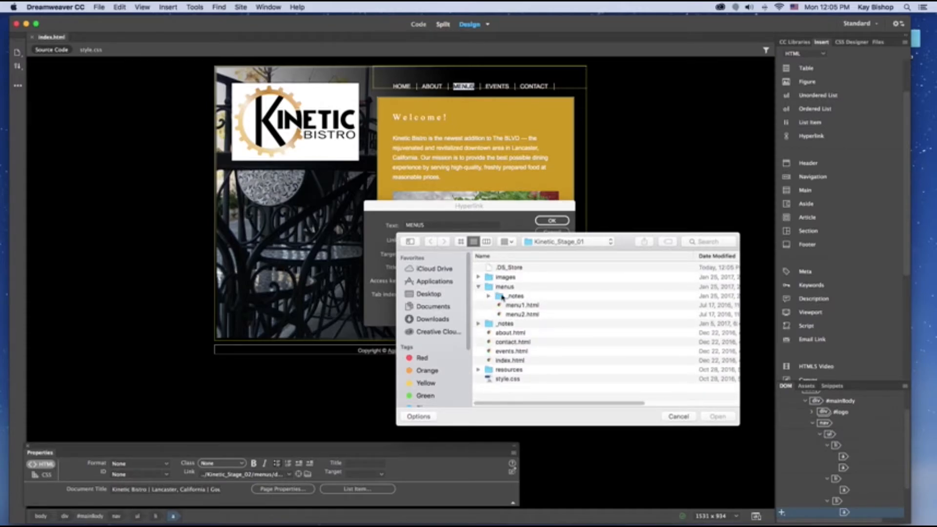
pyautogui.click(515, 290)
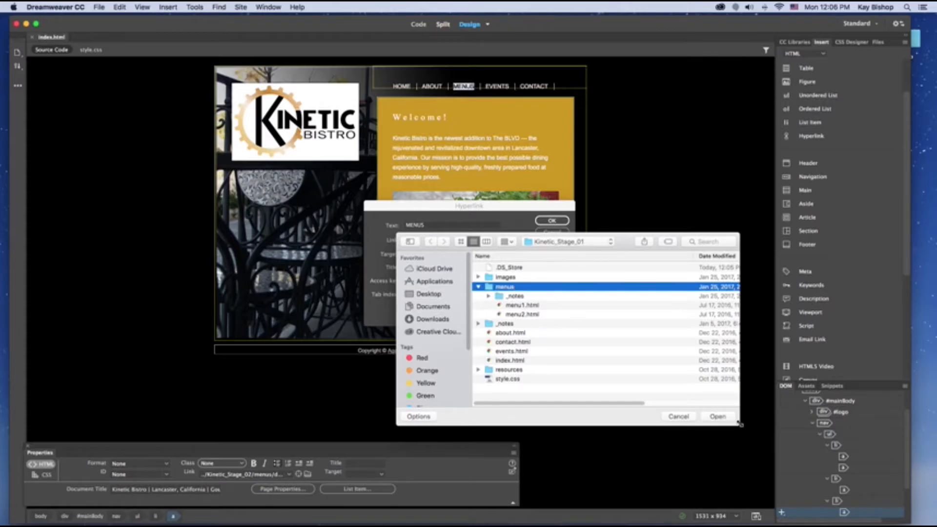
pyautogui.click(715, 419)
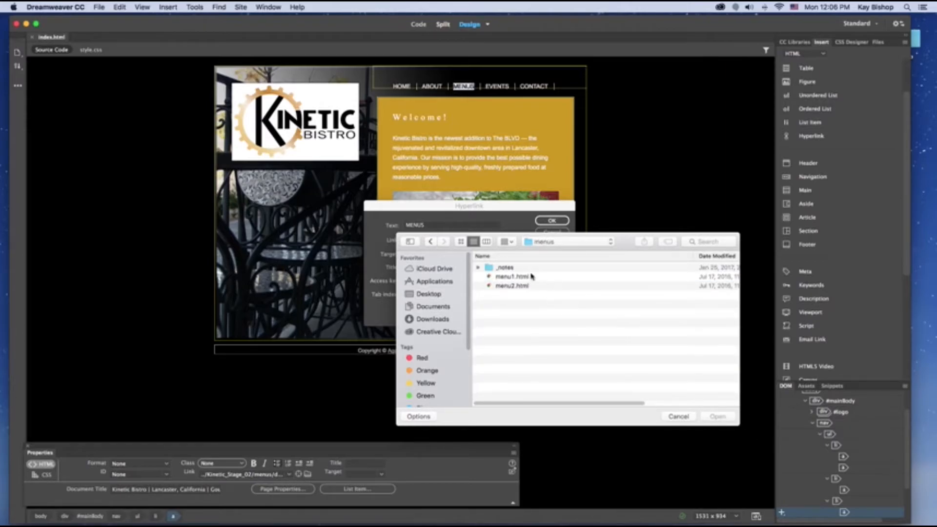
pyautogui.click(564, 282)
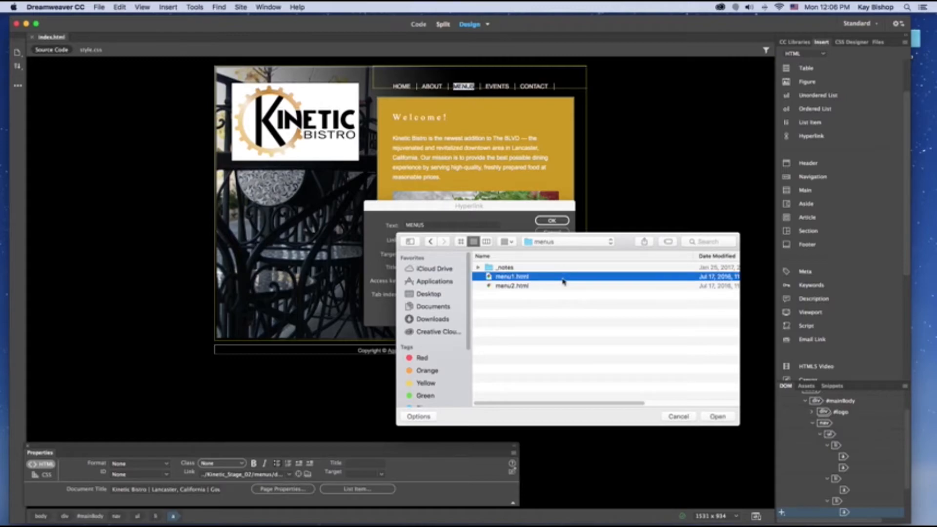
pyautogui.click(718, 417)
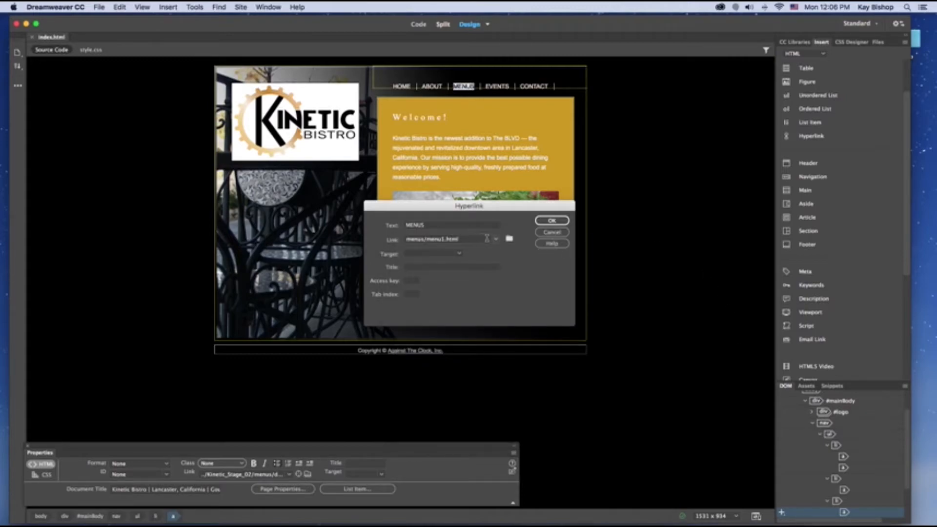
# Set the MENUS hyperlink's target to _self, enter a title beginning with "Kinetic Bistro", and apply the hyperlink.
pyautogui.click(459, 254)
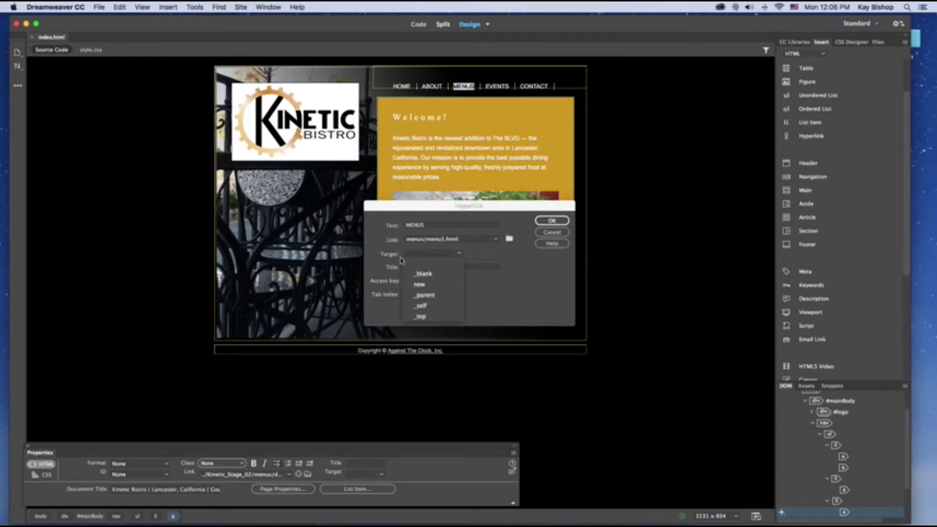
pyautogui.click(444, 306)
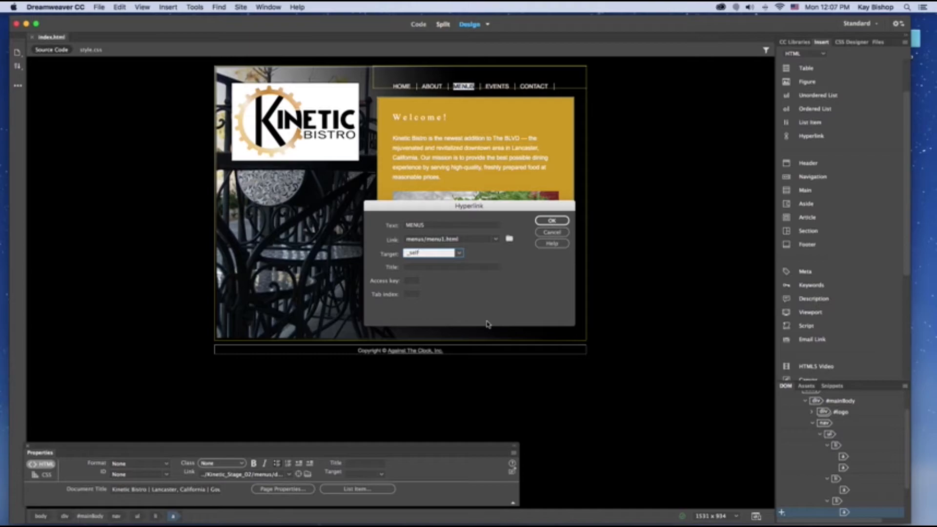
pyautogui.click(464, 267)
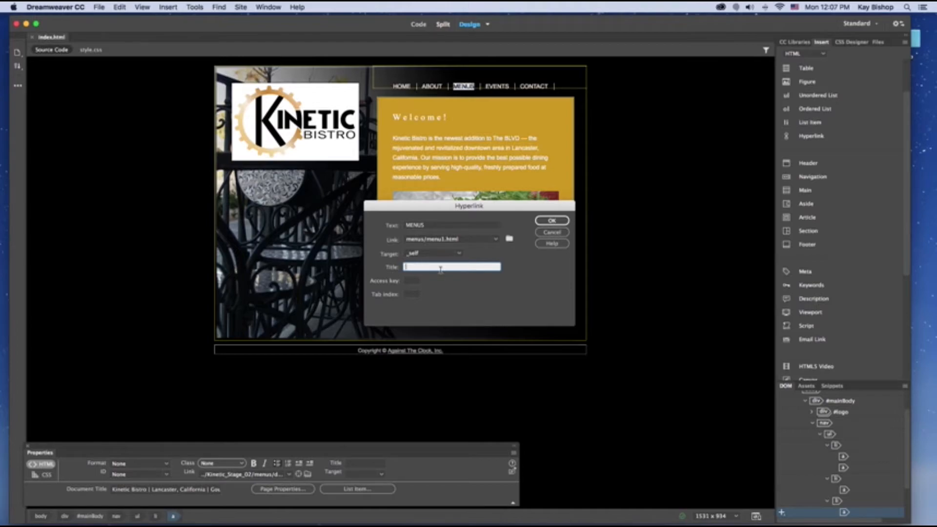
pyautogui.write('Kinetic Bistro me')
pyautogui.press('Return')
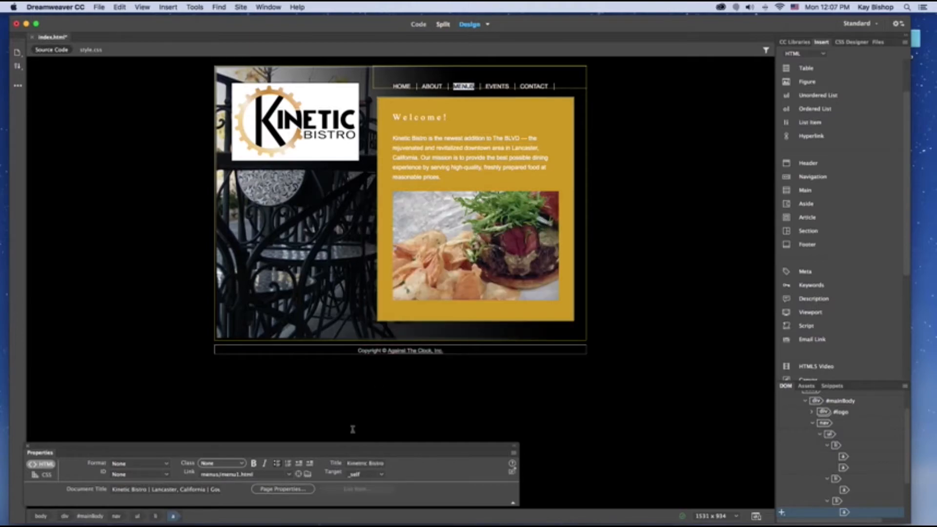
# Set the HOME navigation link's title to "Kinetic Bistro home page".
pyautogui.click(411, 87)
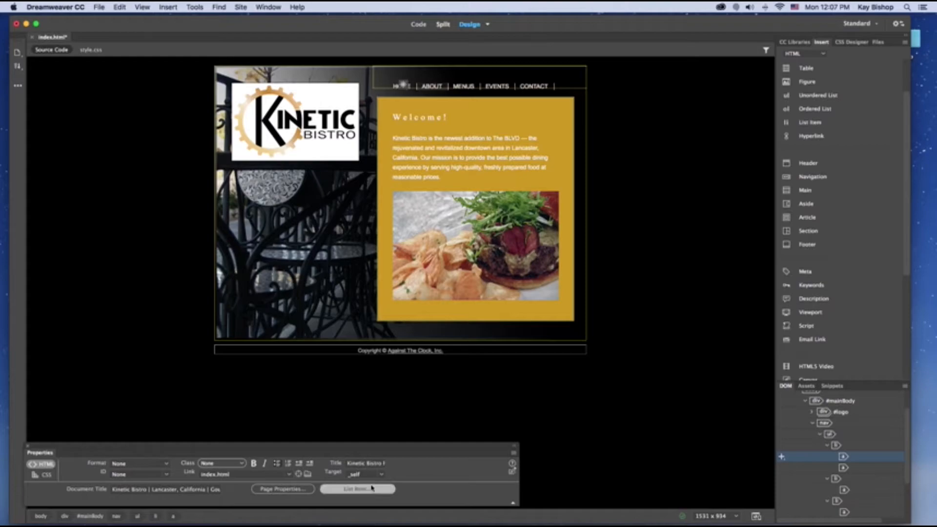
pyautogui.tripleClick(372, 463)
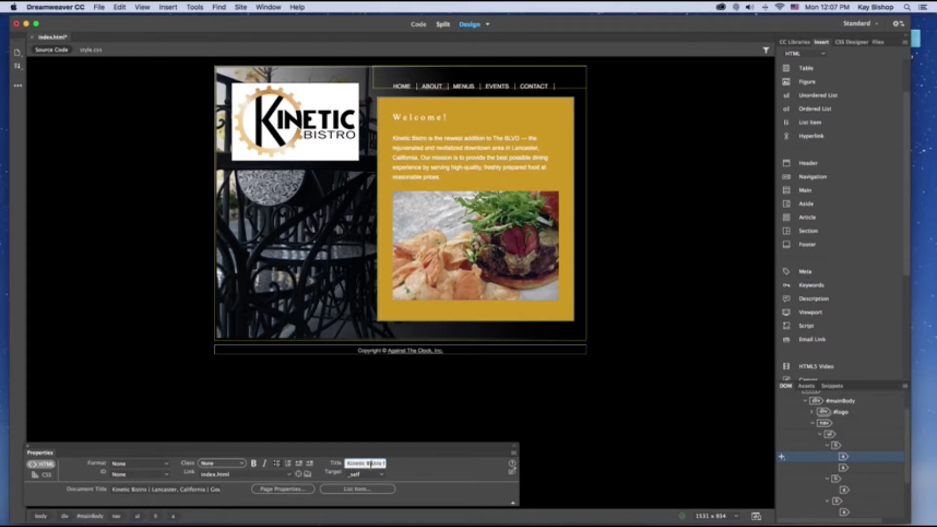
pyautogui.write('Kinetic Bistro home page')
# Inspect the link settings of the EVENTS and CONTACT navigation items, finishing with EVENTS selected.
pyautogui.click(498, 87)
pyautogui.doubleClick(498, 86)
pyautogui.doubleClick(526, 87)
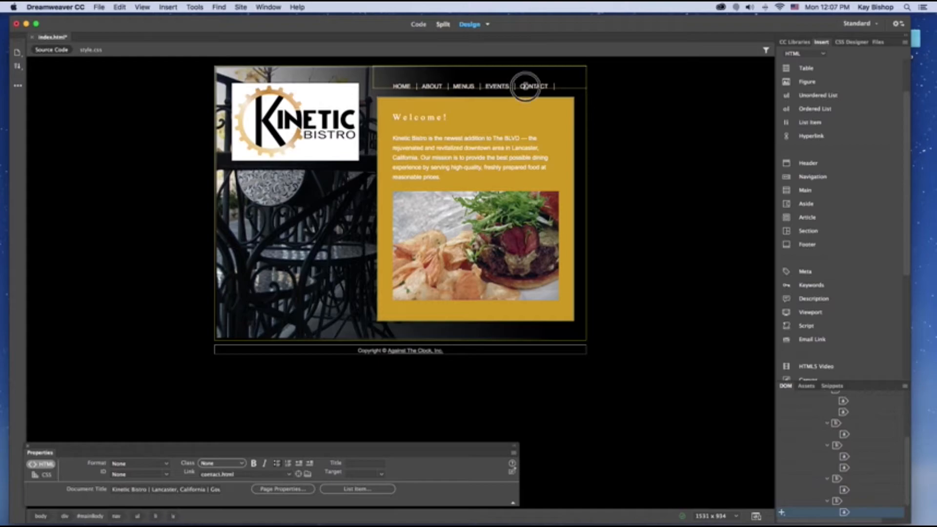
pyautogui.click(503, 88)
pyautogui.doubleClick(503, 88)
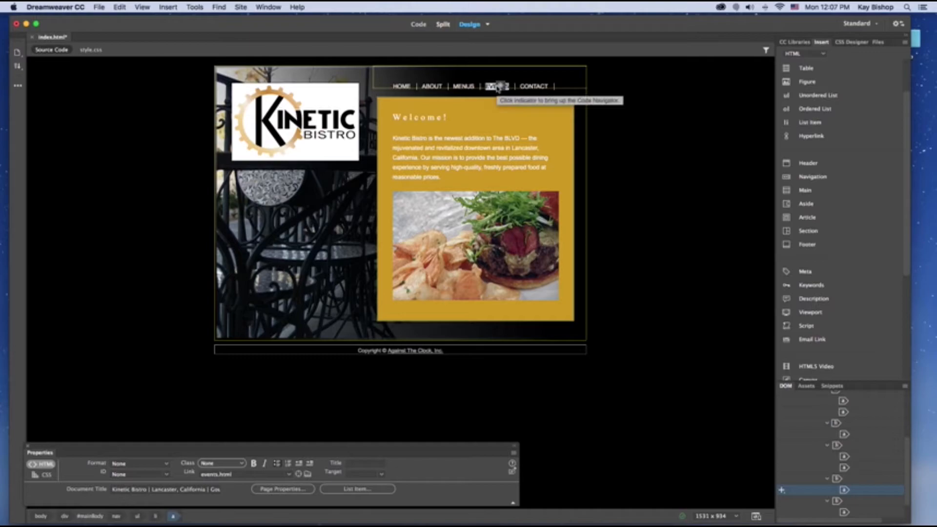
# Link the EVENTS navigation item on index.html to events.html in the Kinetic_Stage_01 folder.
pyautogui.moveTo(491, 89)
pyautogui.mouseDown()
pyautogui.moveTo(617, 133)
pyautogui.moveTo(536, 88)
pyautogui.moveTo(494, 88)
pyautogui.mouseUp()
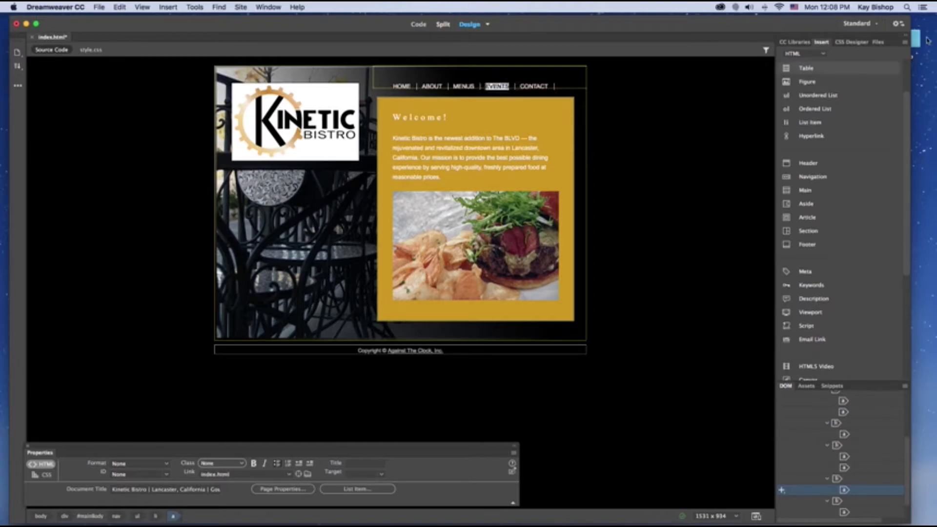
pyautogui.click(883, 42)
pyautogui.doubleClick(502, 88)
pyautogui.moveTo(502, 88); pyautogui.dragTo(814, 142)
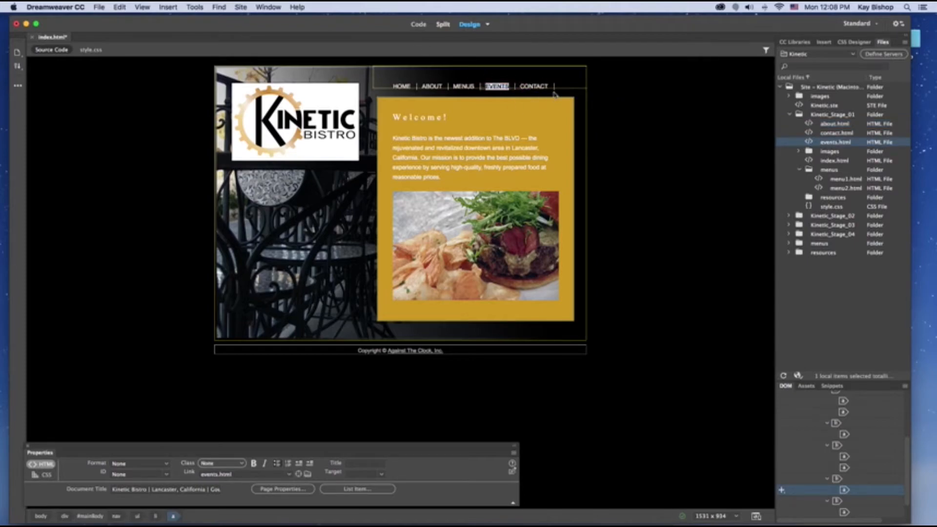
# Check the CONTACT item's link, and examine the navigation links' HTML code in Split view, including the MENUS link's target attribute.
pyautogui.doubleClick(534, 86)
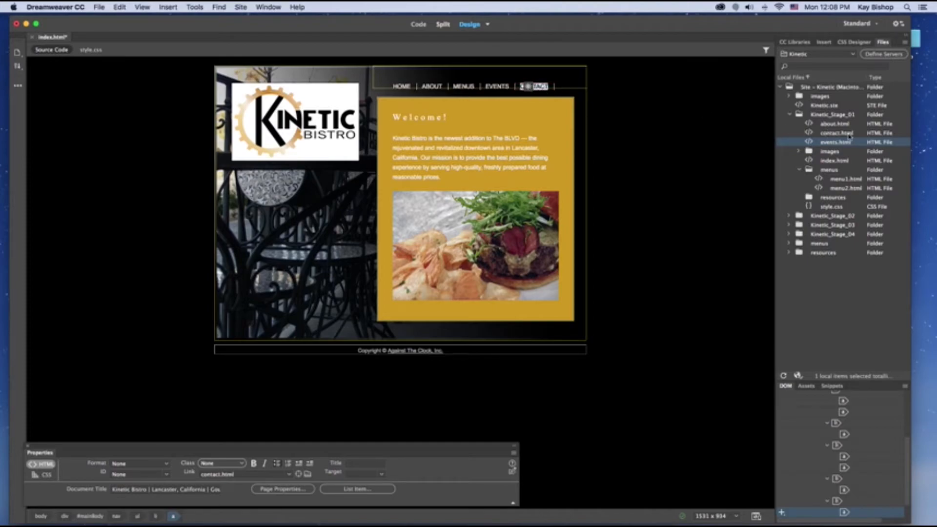
pyautogui.click(442, 25)
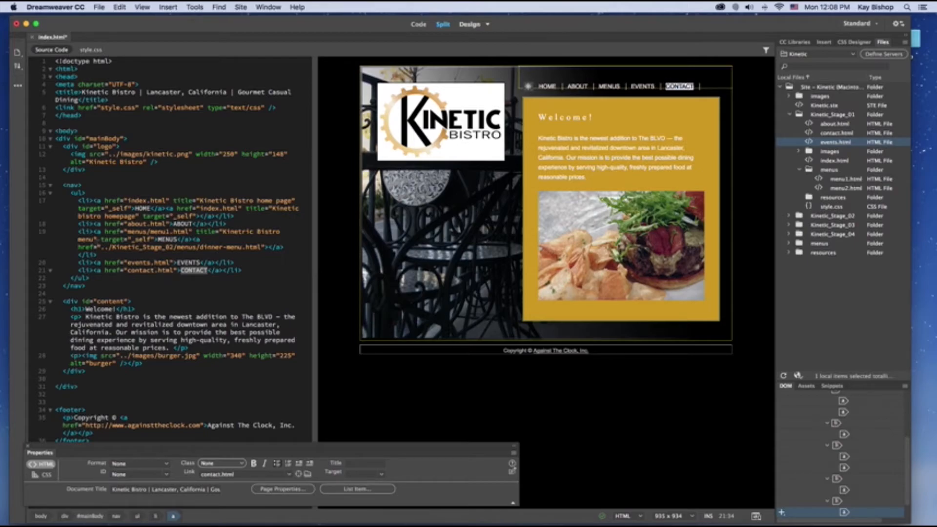
pyautogui.doubleClick(112, 240)
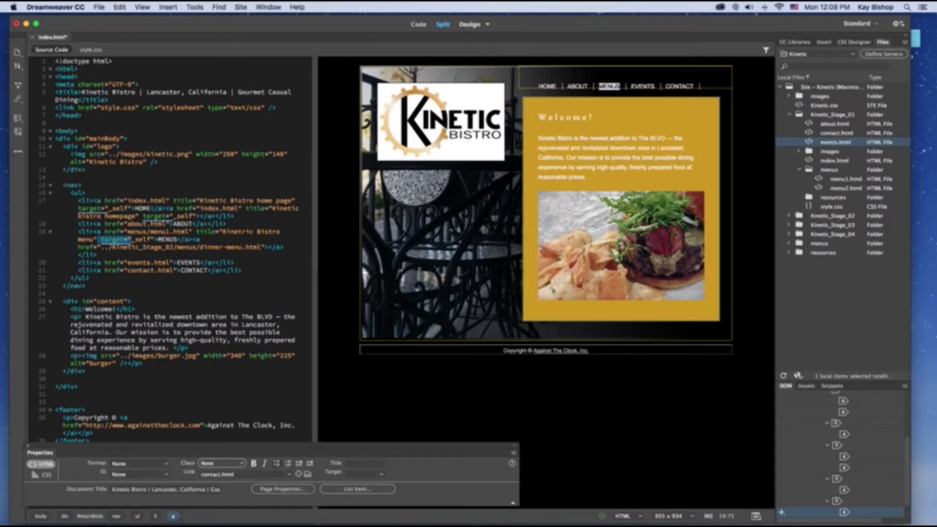
pyautogui.click(131, 240)
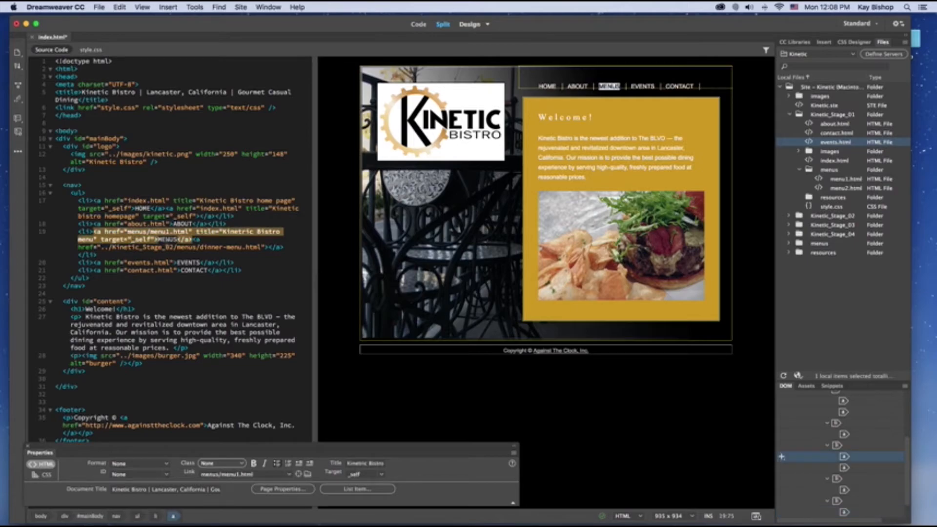
pyautogui.click(166, 239)
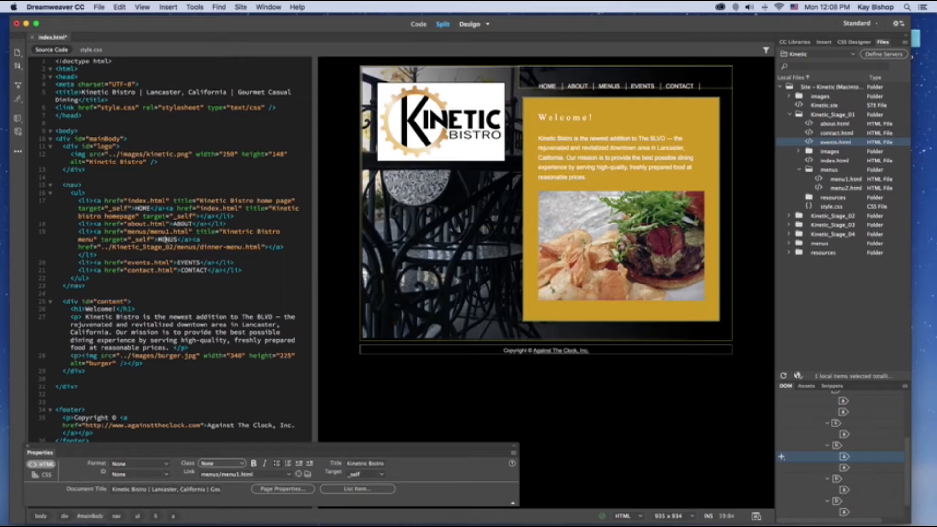
# Copy the entire unordered navigation list from index.html in Design view and close the file.
pyautogui.click(668, 87)
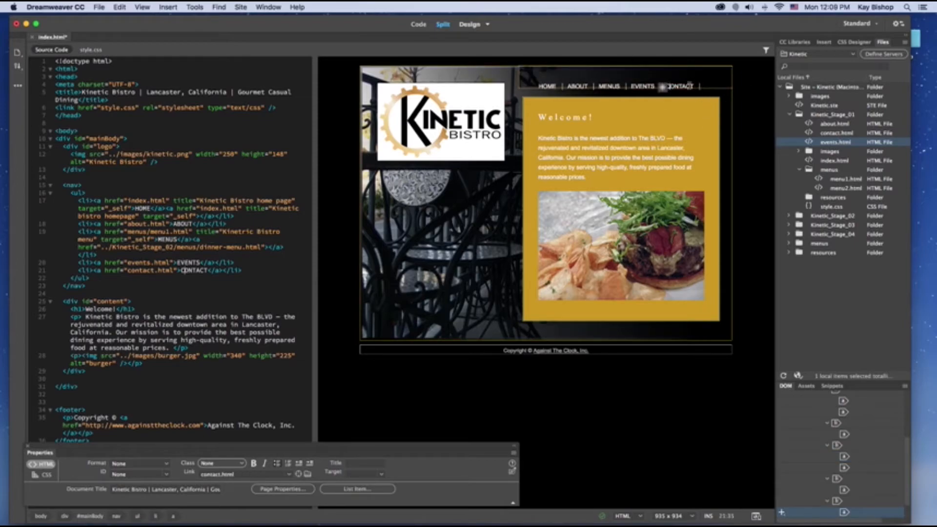
pyautogui.click(470, 27)
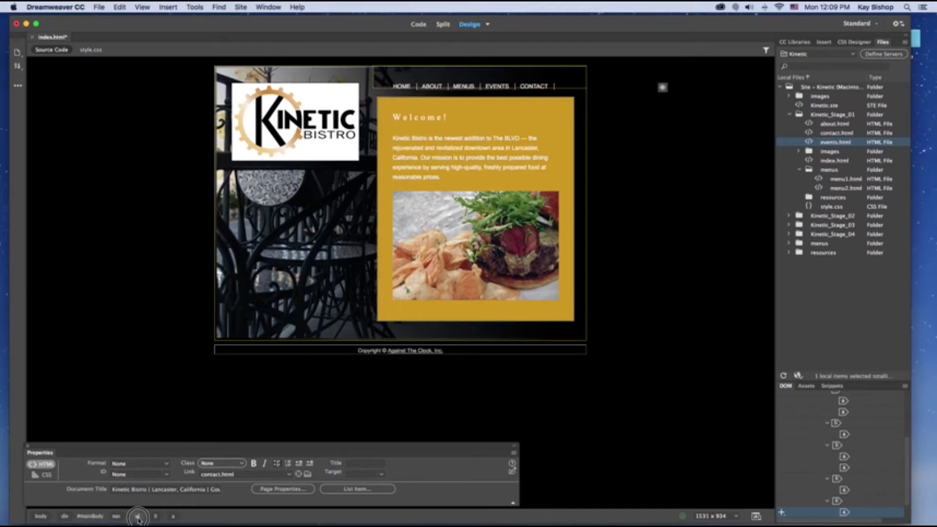
pyautogui.click(138, 517)
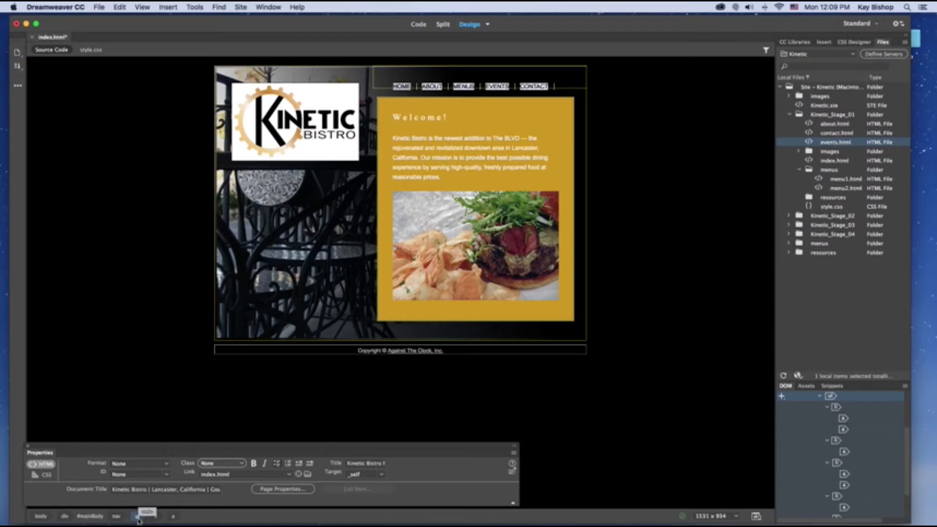
pyautogui.click(119, 7)
pyautogui.click(152, 55)
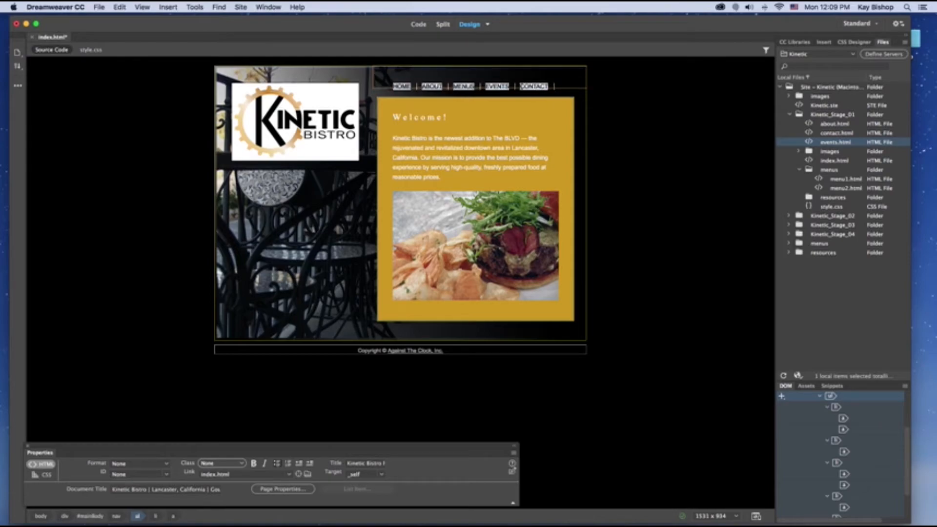
pyautogui.click(31, 39)
pyautogui.click(424, 280)
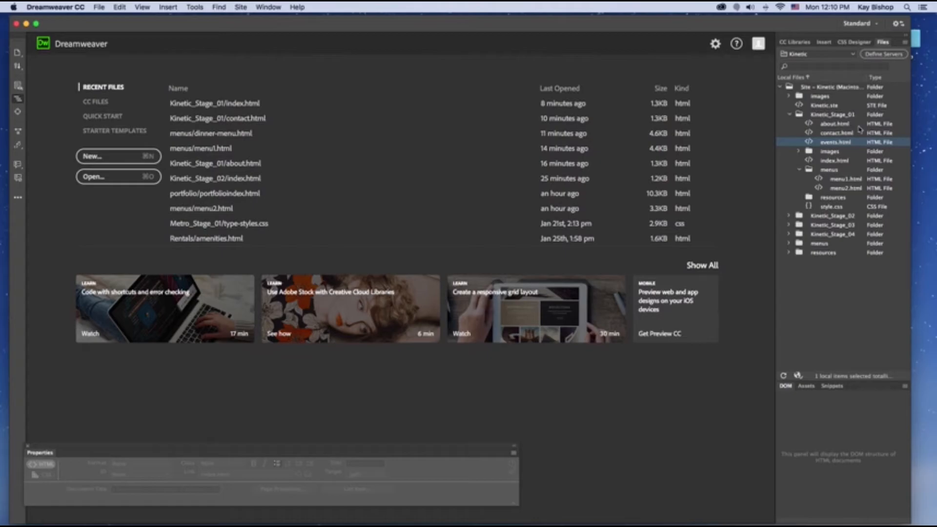
# Open about.html from Kinetic_Stage_01 and replace its unordered navigation list with the copied one.
pyautogui.doubleClick(835, 124)
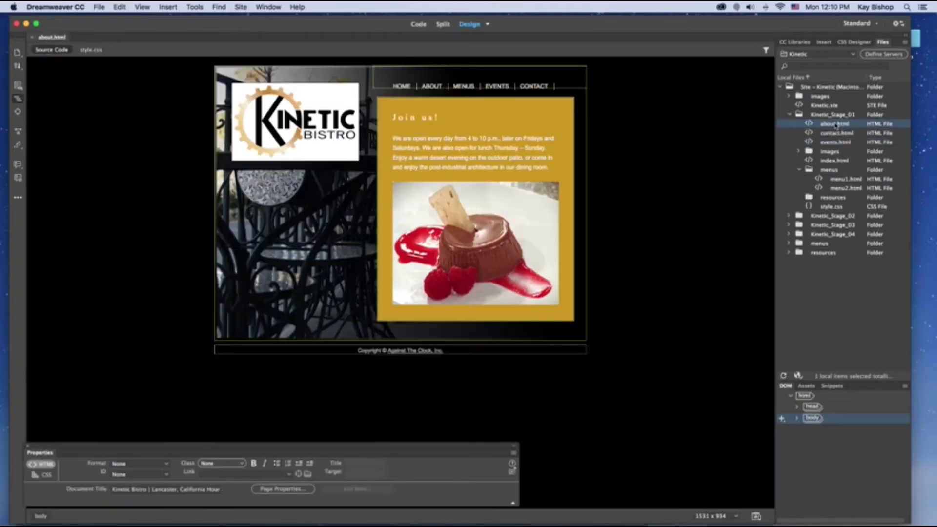
pyautogui.click(465, 88)
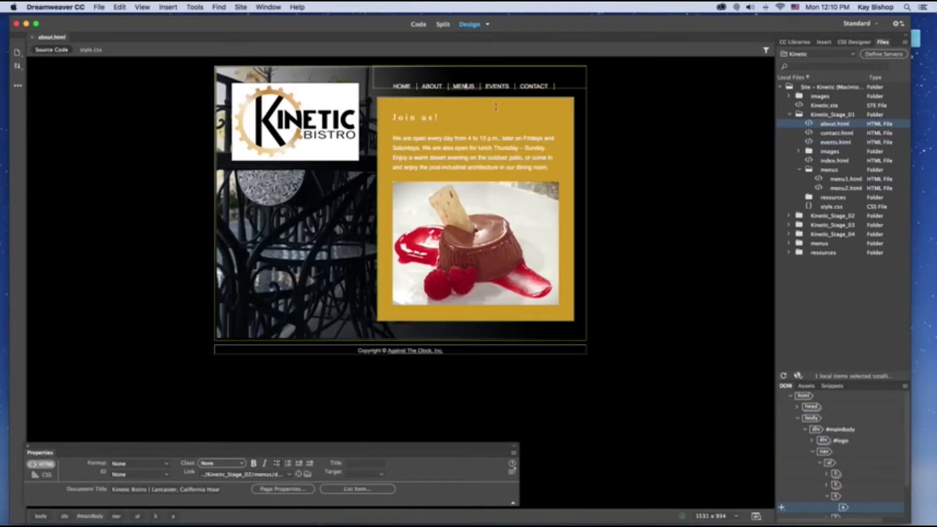
pyautogui.click(132, 516)
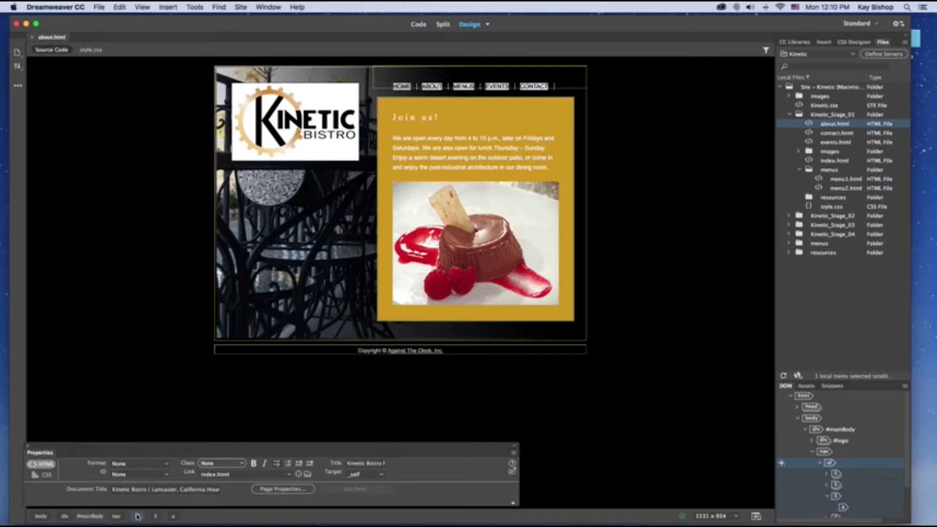
pyautogui.click(120, 7)
pyautogui.click(147, 61)
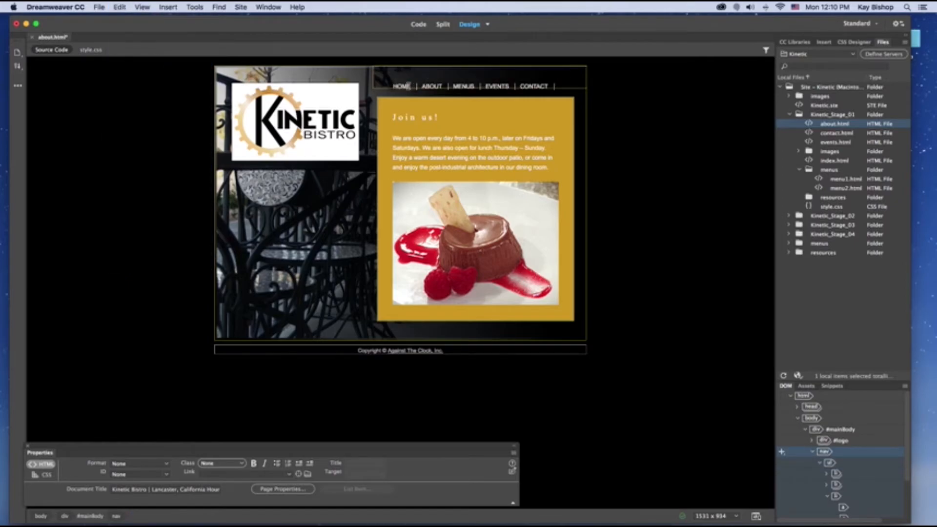
# Check the link settings of the HOME, MENUS and EVENTS navigation items on about.html.
pyautogui.click(408, 87)
pyautogui.doubleClick(463, 86)
pyautogui.click(497, 86)
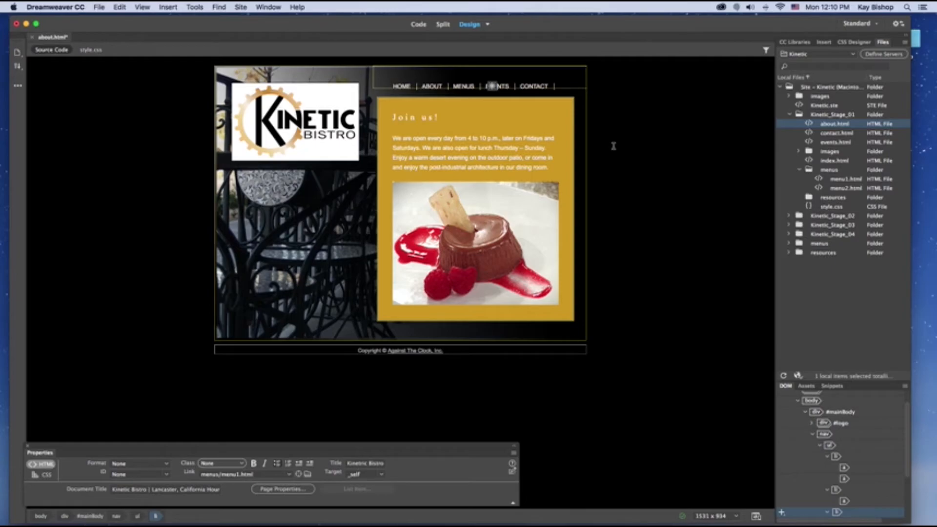
# Try to make the Against The Clock, Inc. footer link bold in Live view.
pyautogui.click(487, 24)
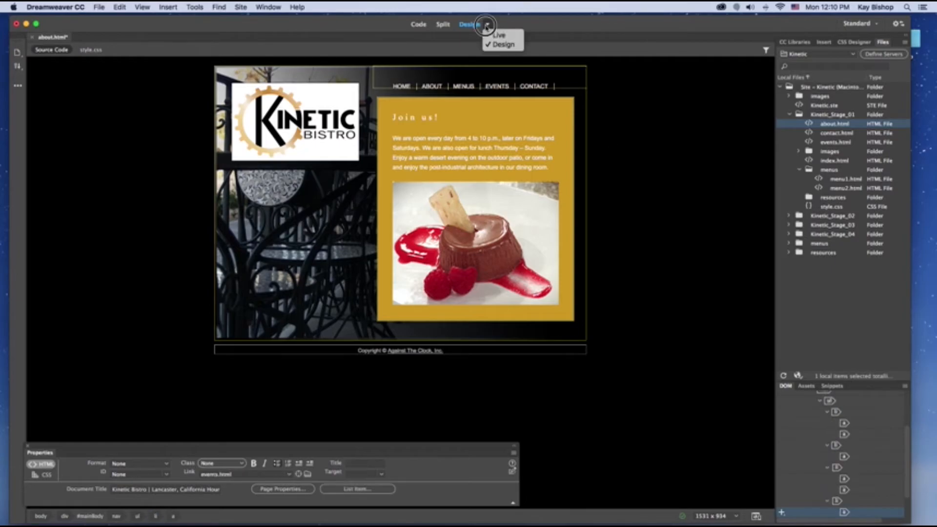
pyautogui.click(503, 36)
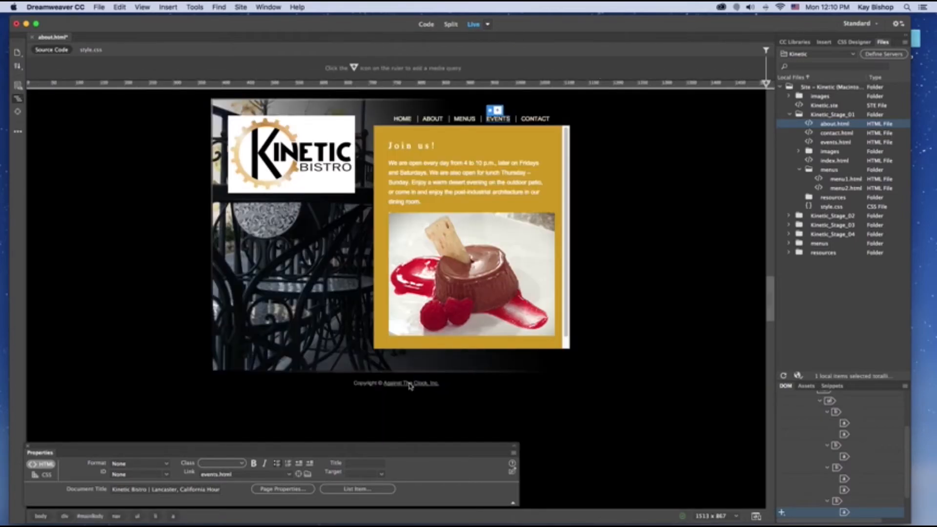
pyautogui.click(413, 384)
pyautogui.click(354, 386)
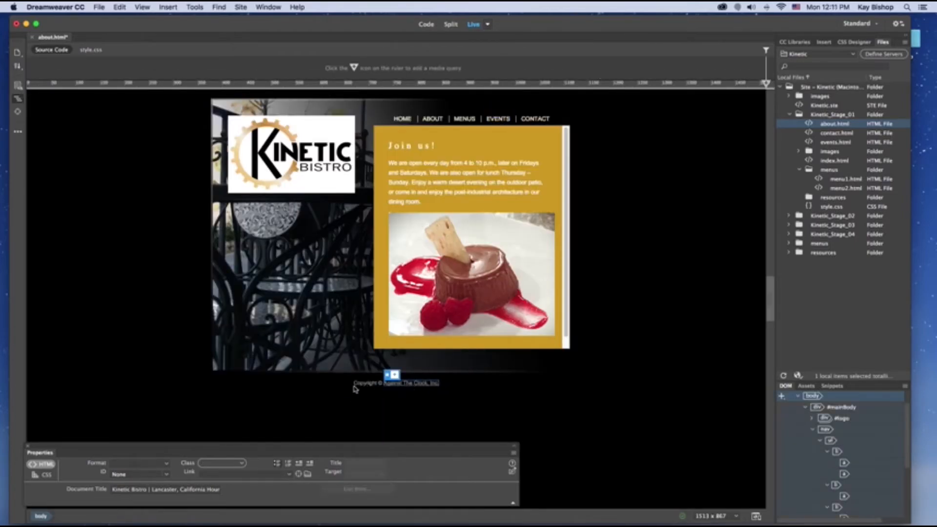
pyautogui.doubleClick(357, 385)
pyautogui.moveTo(384, 383); pyautogui.dragTo(439, 384)
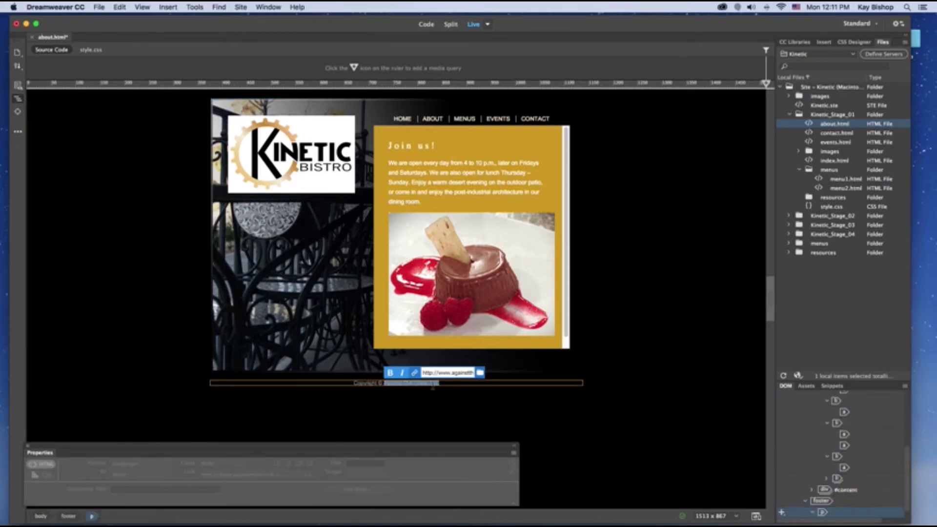
pyautogui.click(390, 373)
pyautogui.click(465, 383)
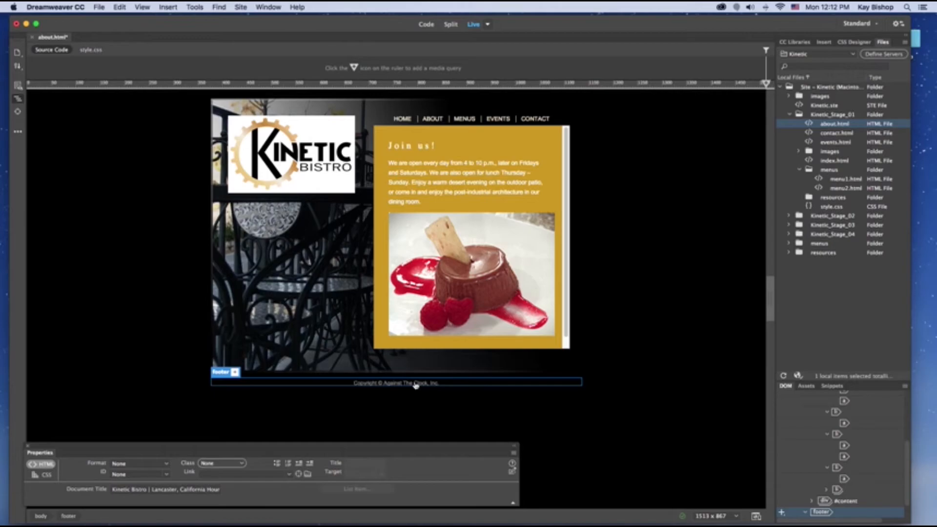
# Compare the about.html page in Live and Design views, ending in Design view.
pyautogui.click(487, 24)
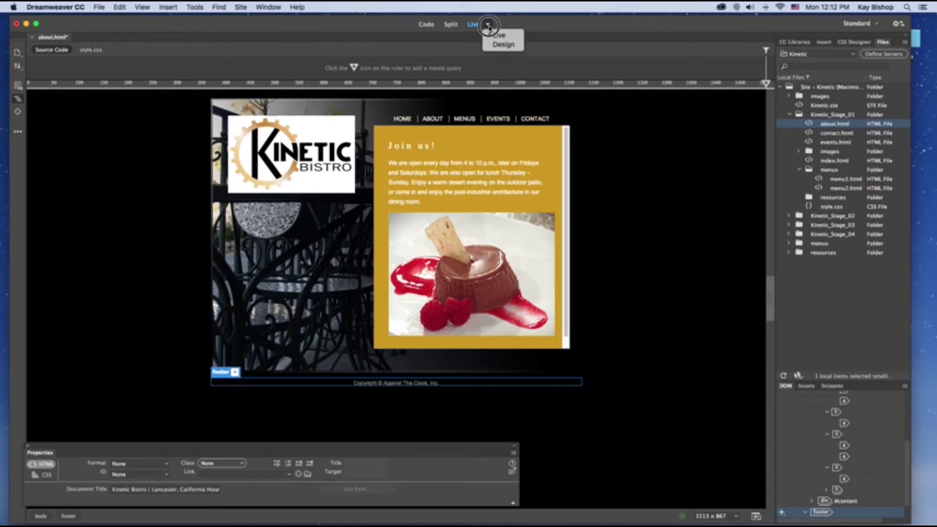
pyautogui.click(499, 45)
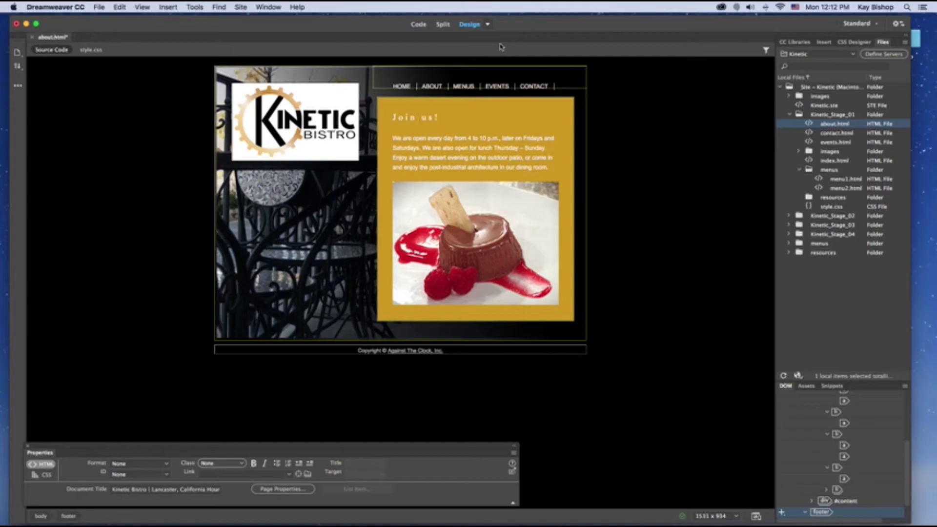
pyautogui.click(487, 24)
pyautogui.click(495, 36)
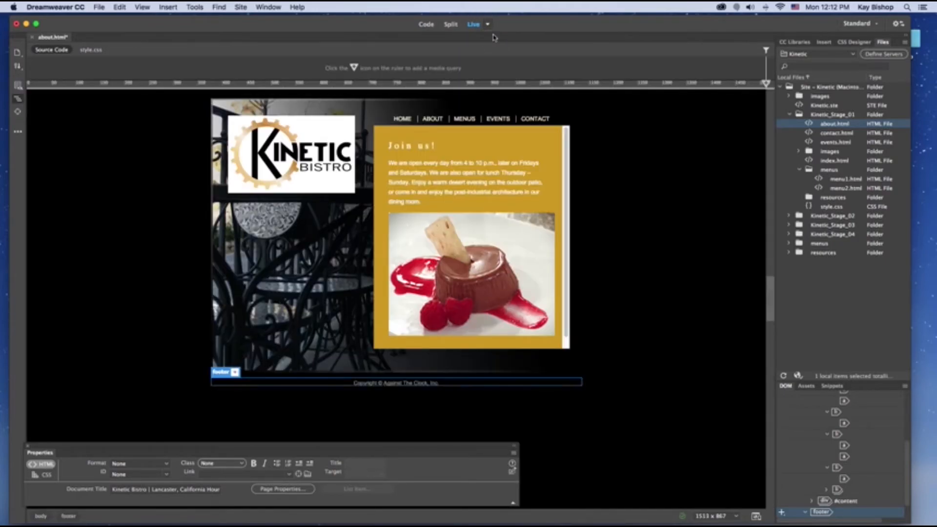
pyautogui.click(609, 249)
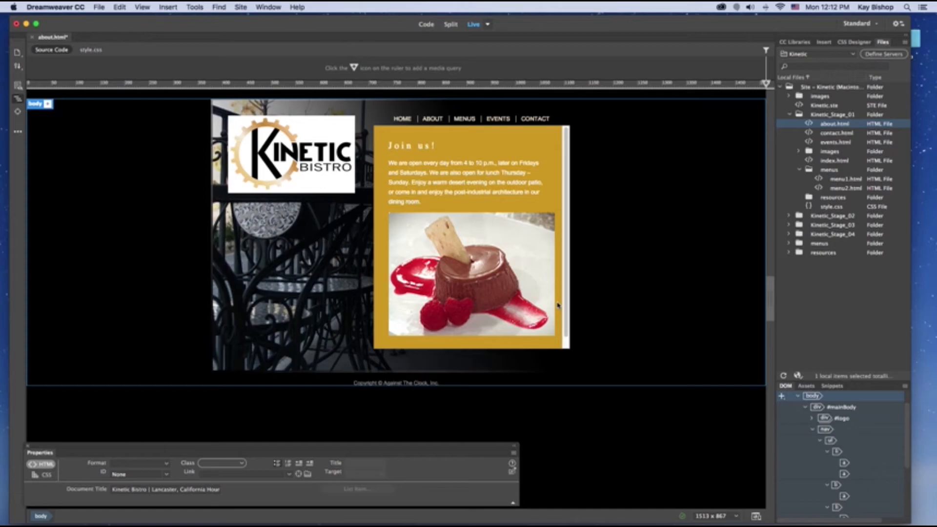
pyautogui.click(489, 24)
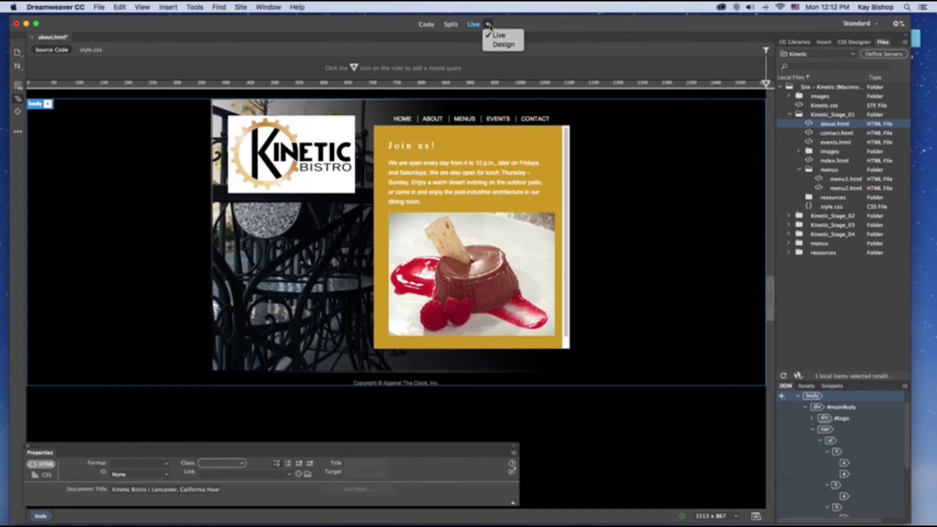
pyautogui.click(504, 45)
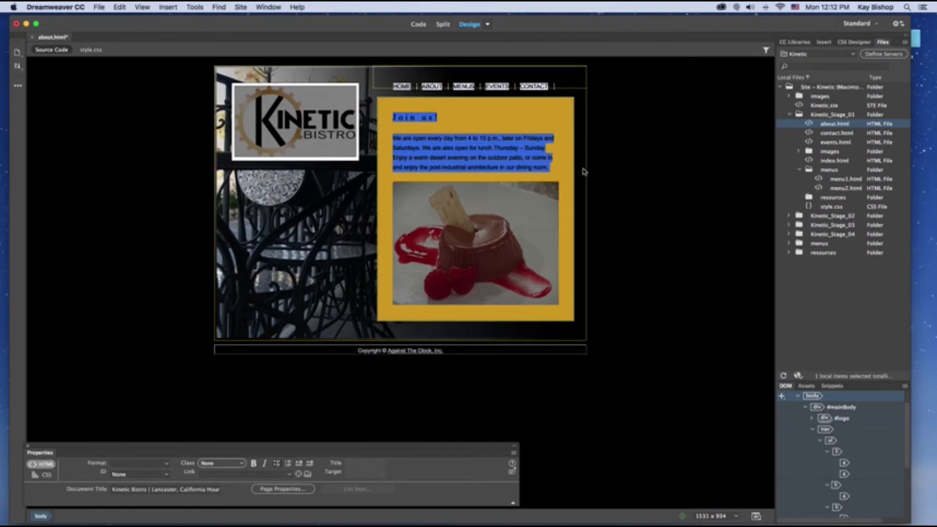
pyautogui.click(550, 156)
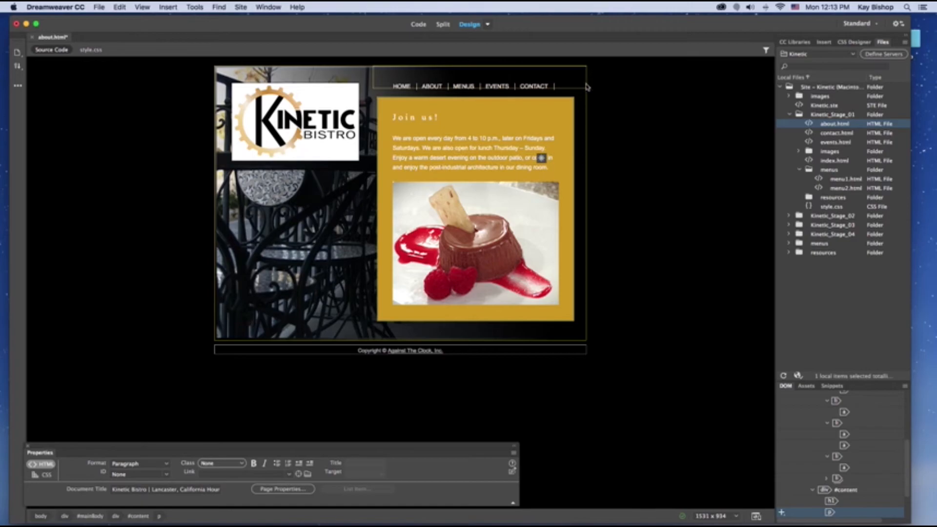
# Check the MENUS link on about.html, open menu1.html, and link its HOME item to index.html in Kinetic_Stage_01.
pyautogui.click(464, 87)
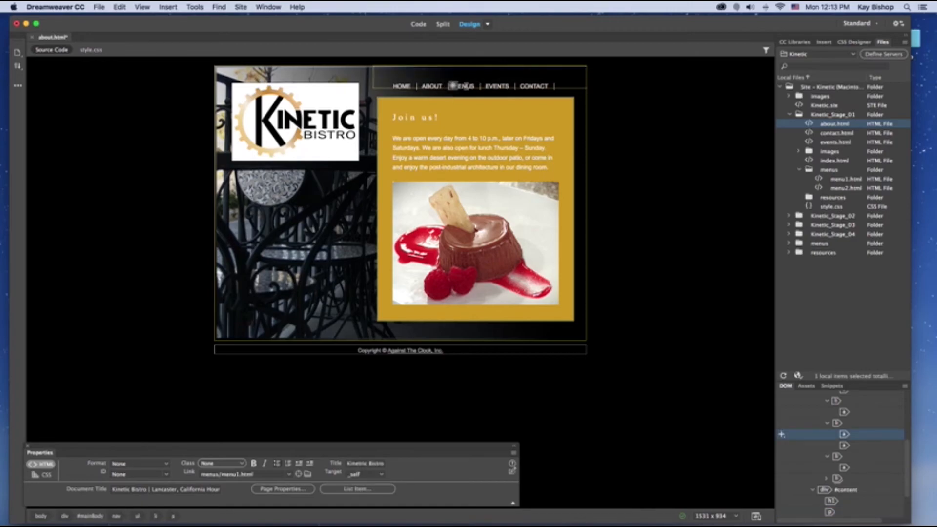
pyautogui.doubleClick(842, 180)
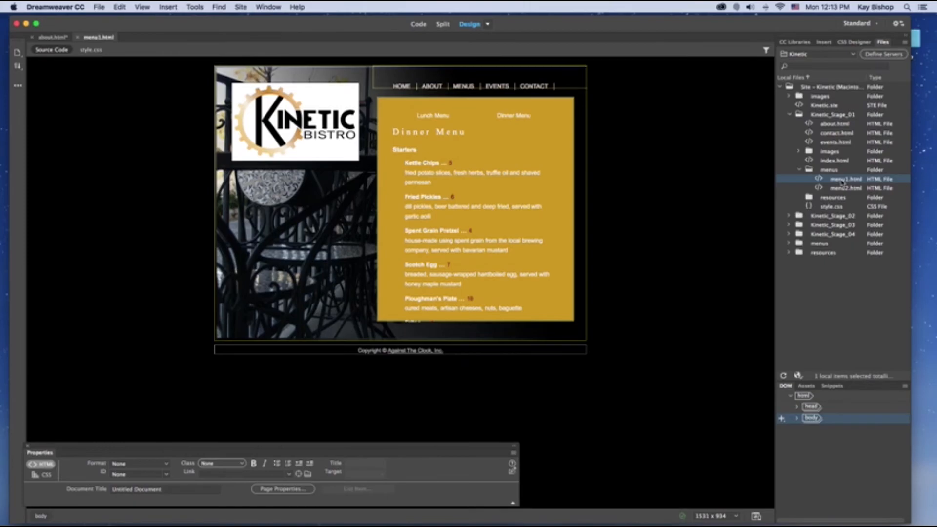
pyautogui.click(402, 86)
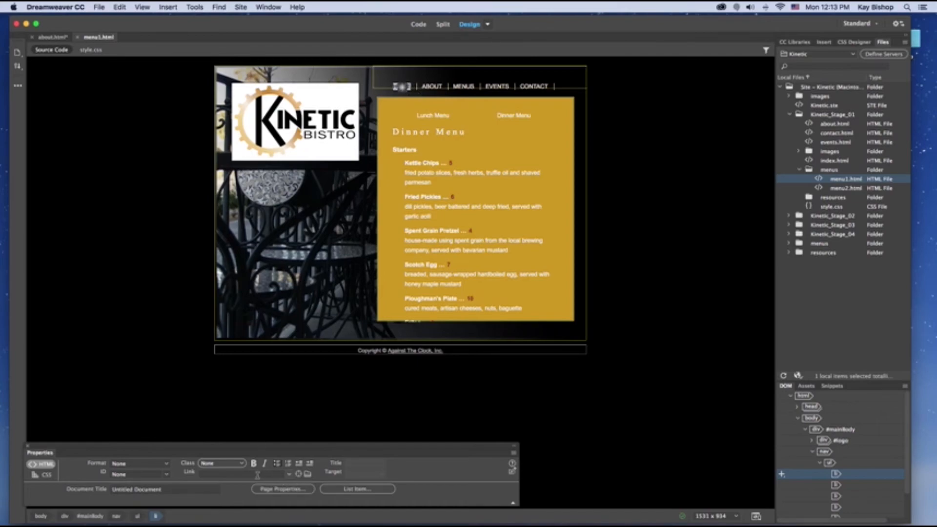
pyautogui.click(252, 474)
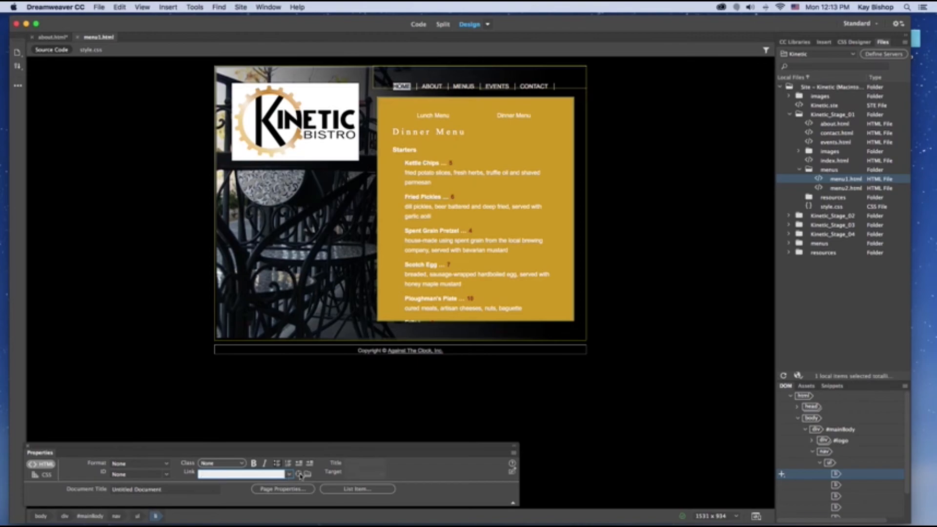
pyautogui.moveTo(300, 474); pyautogui.dragTo(813, 161)
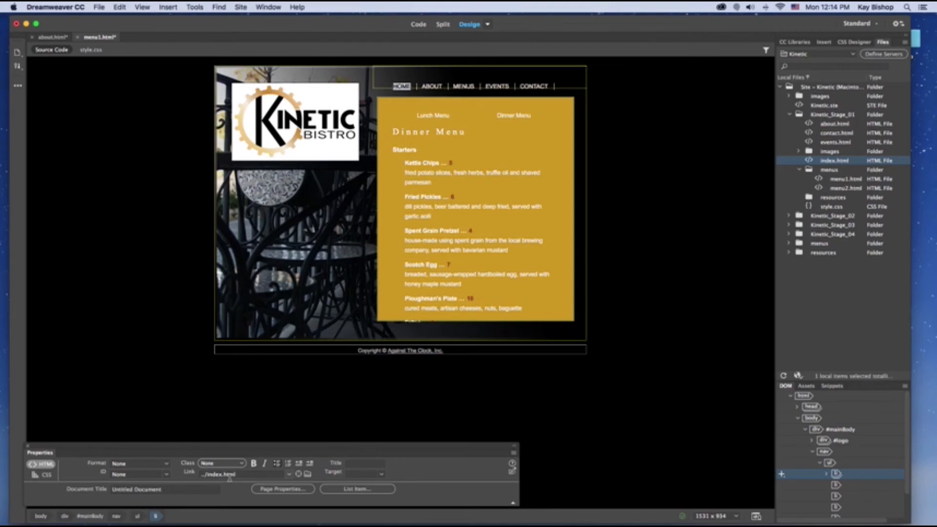
pyautogui.click(206, 474)
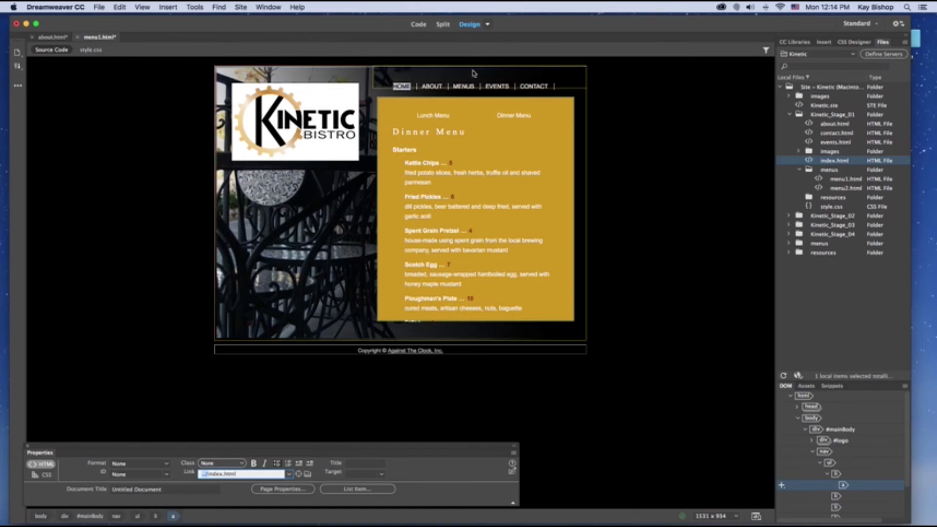
pyautogui.click(464, 87)
pyautogui.doubleClick(465, 86)
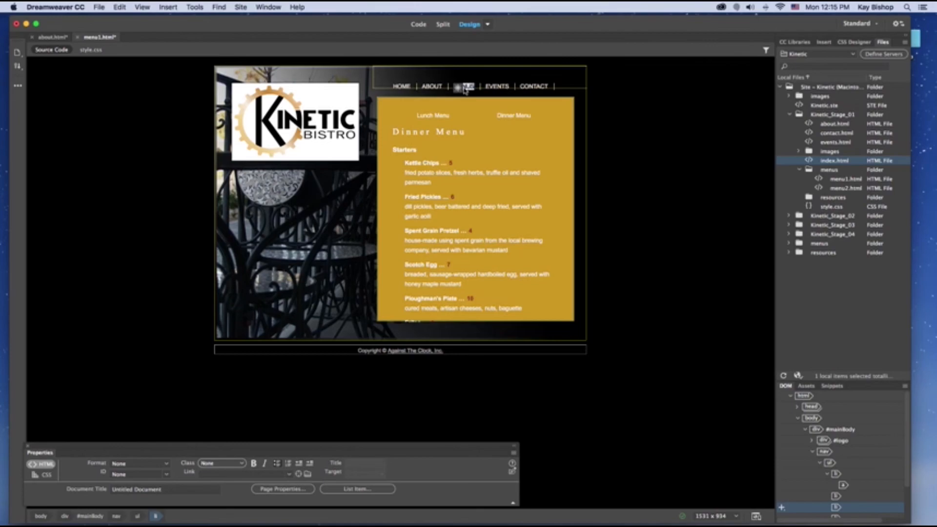
pyautogui.moveTo(298, 473); pyautogui.dragTo(301, 476)
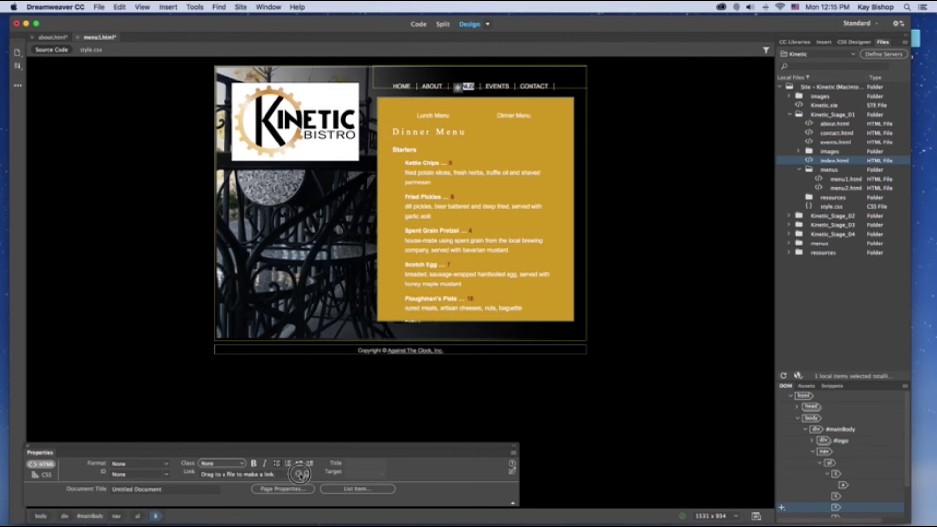
# Link the Lunch Menu text to menu2.html and the Dinner Menu text to menu1.html on the menu page.
pyautogui.click(454, 118)
pyautogui.tripleClick(425, 115)
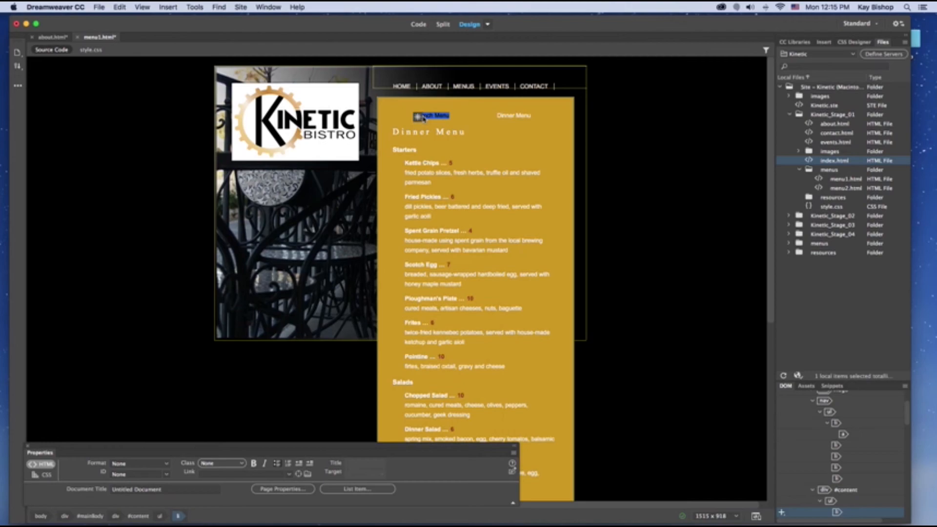
pyautogui.moveTo(299, 474); pyautogui.dragTo(821, 188)
pyautogui.moveTo(497, 115); pyautogui.dragTo(531, 115)
pyautogui.moveTo(298, 474); pyautogui.dragTo(820, 180)
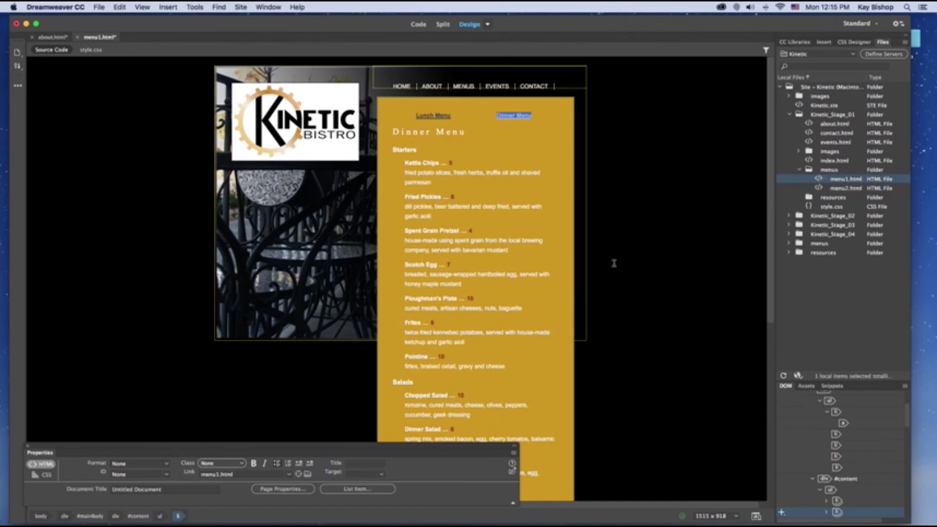
pyautogui.click(200, 474)
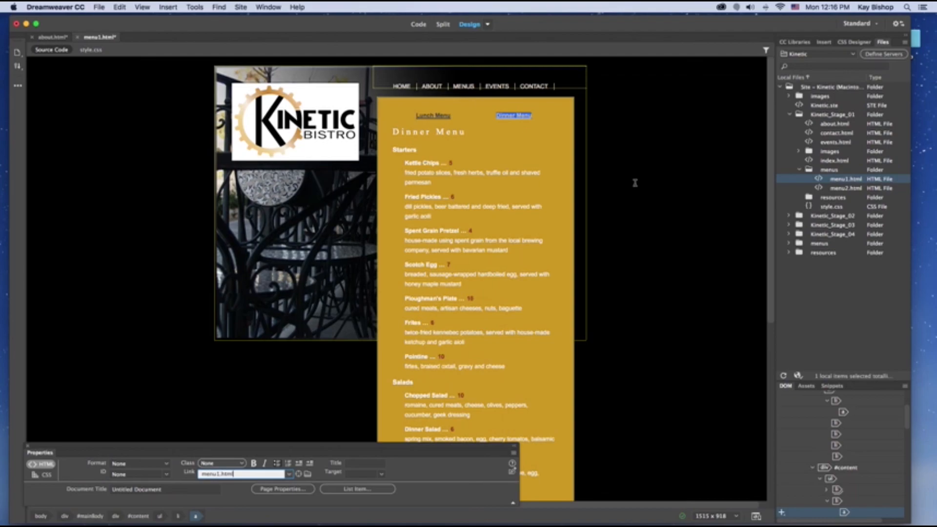
# Close the open about.html and menu1.html pages and open contact.html from the Kinetic_Stage_01 folder.
pyautogui.click(77, 37)
pyautogui.click(426, 280)
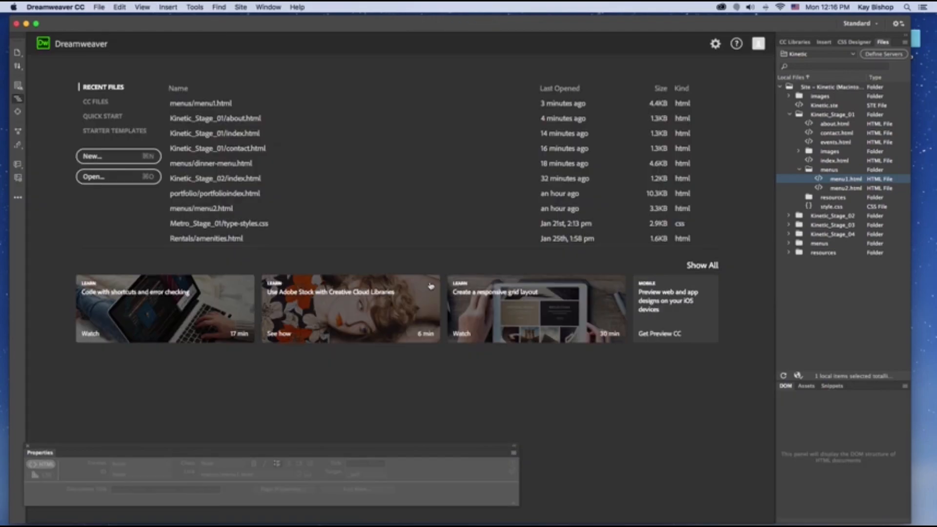
pyautogui.click(849, 135)
pyautogui.doubleClick(850, 137)
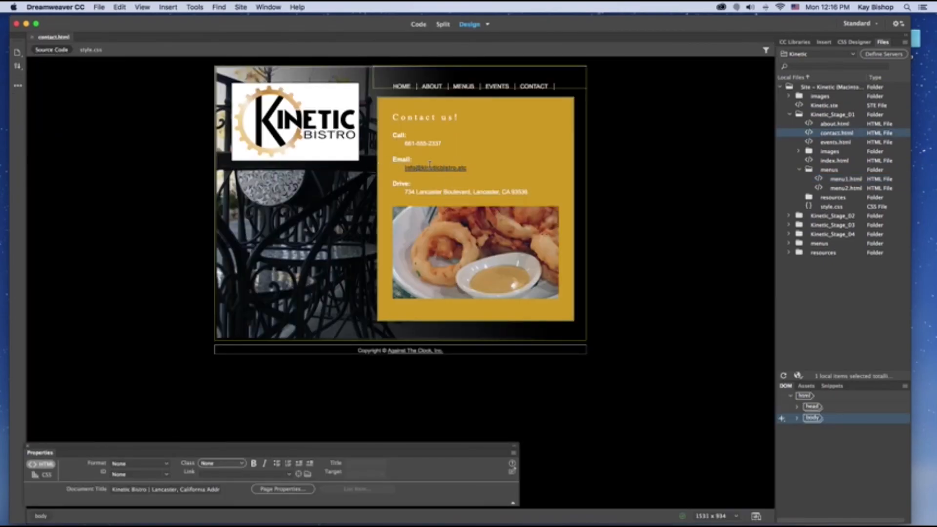
# Review the Email Link settings of the email address on contact.html, close them without changes, and return to the site files.
pyautogui.moveTo(465, 167); pyautogui.dragTo(405, 168)
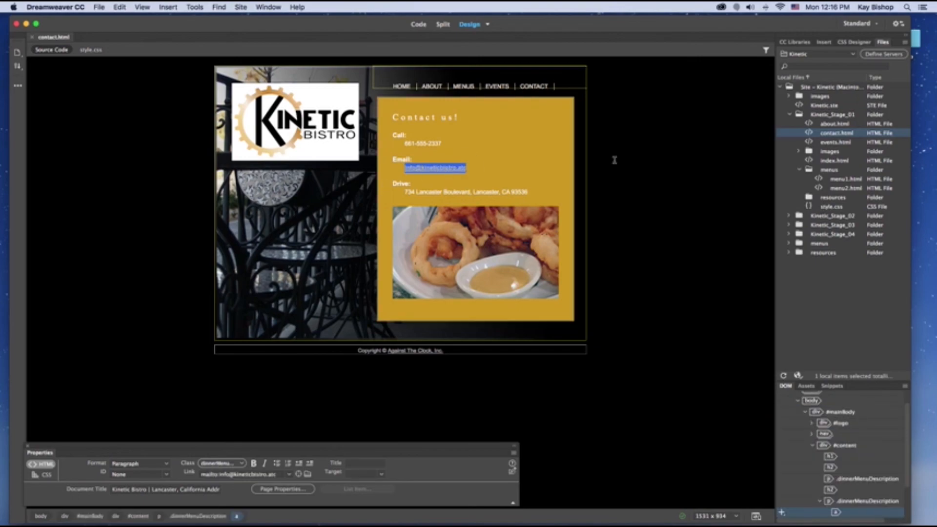
pyautogui.click(824, 42)
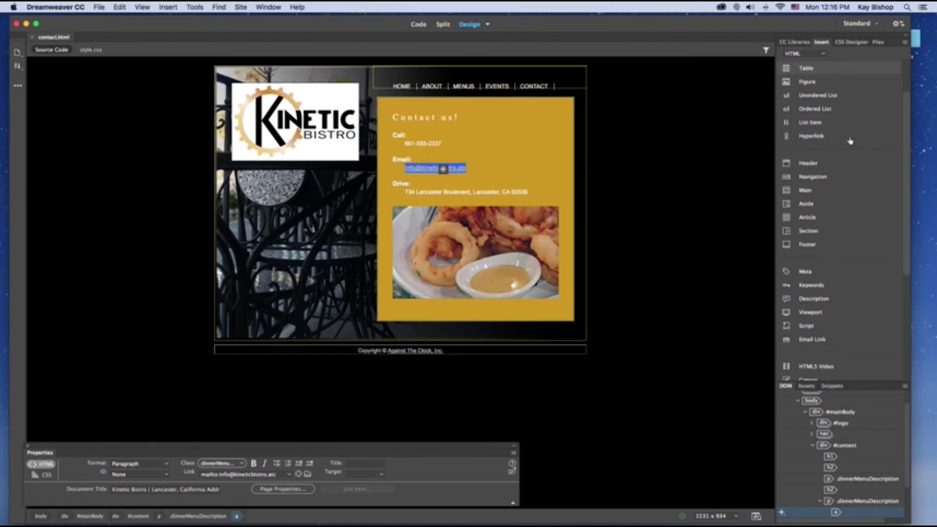
pyautogui.click(806, 343)
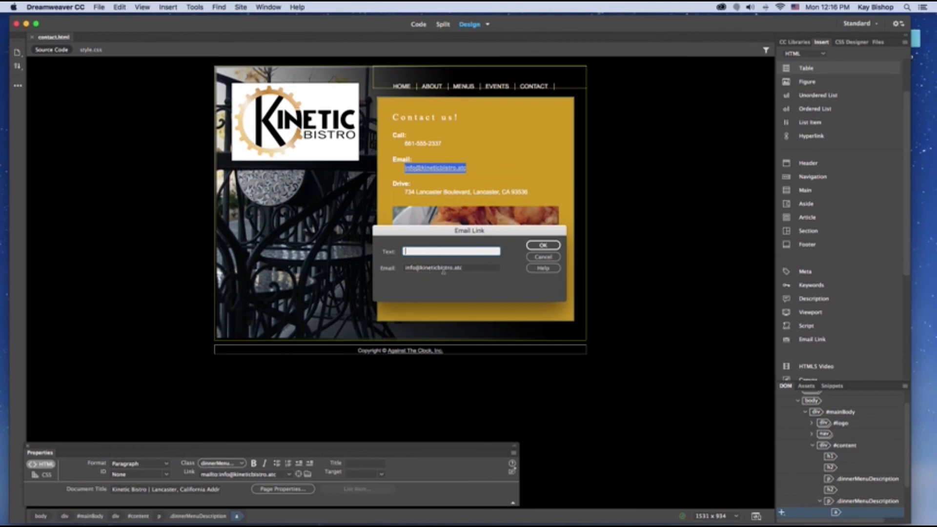
pyautogui.click(543, 256)
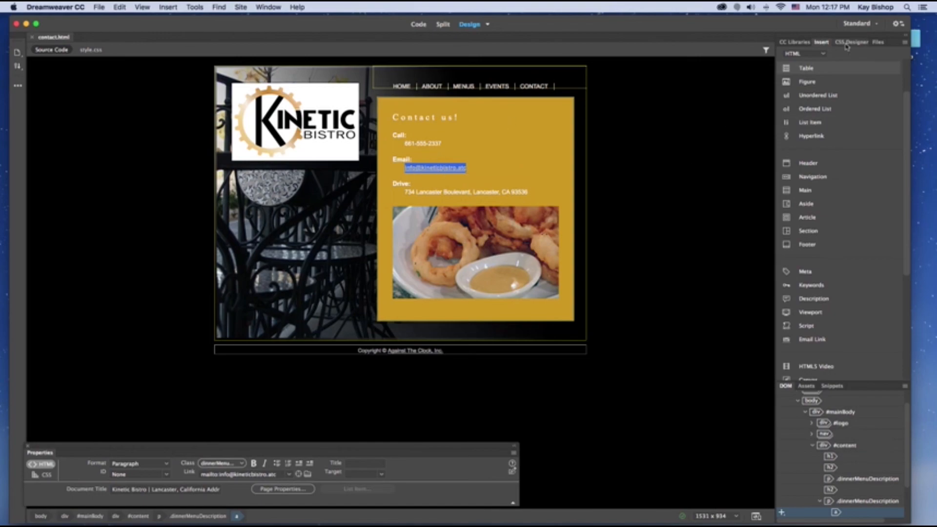
pyautogui.click(883, 42)
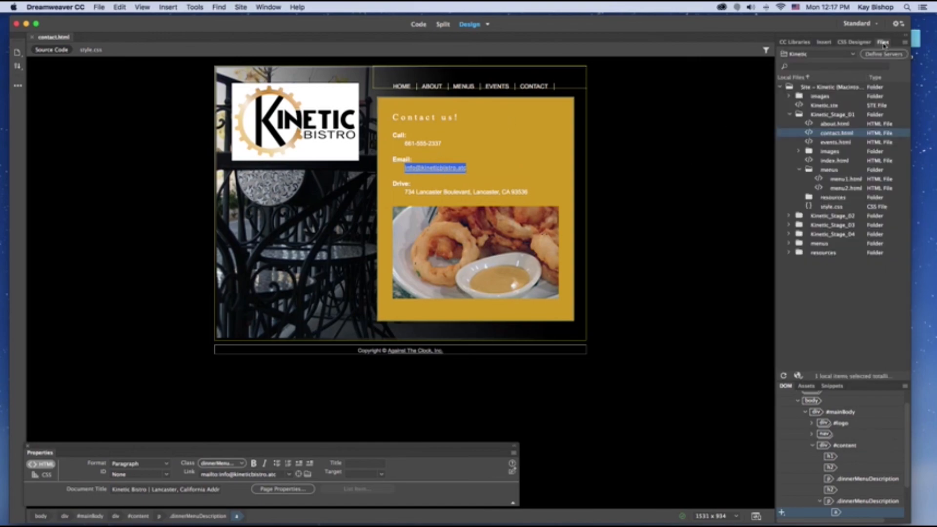